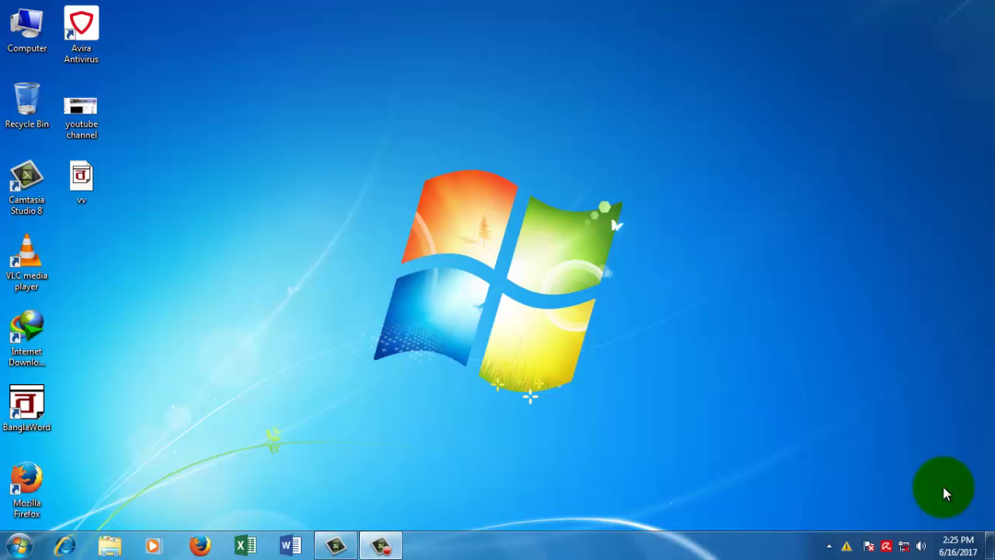
Step: Open the vv document in BanglaWord maximized, dismiss the notification, then close BanglaWord
left_click(83, 178)
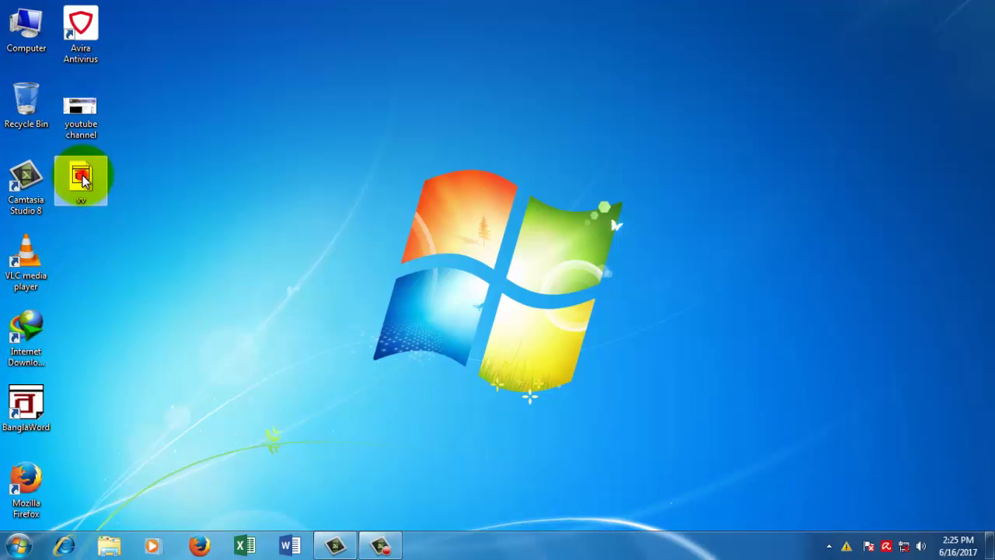
double_click(83, 178)
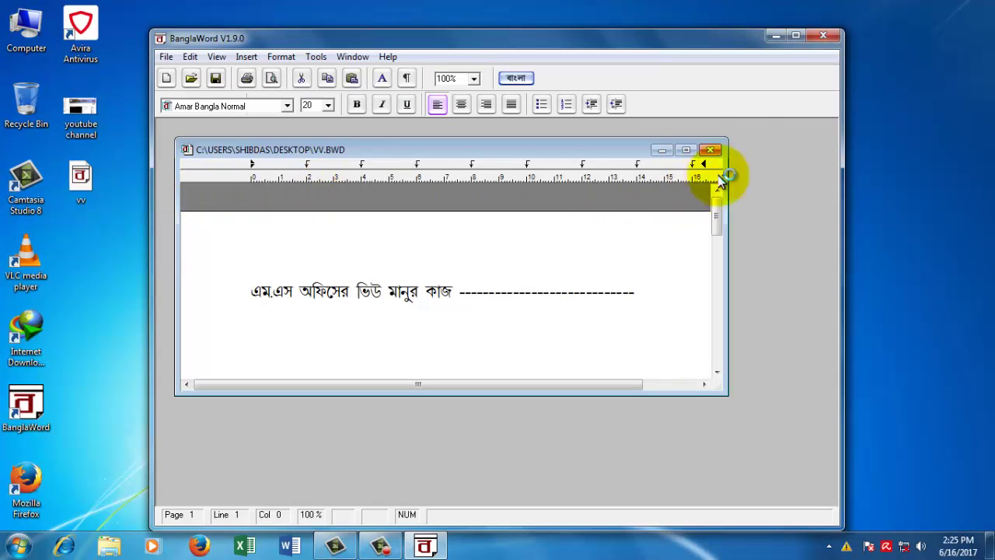
left_click(686, 150)
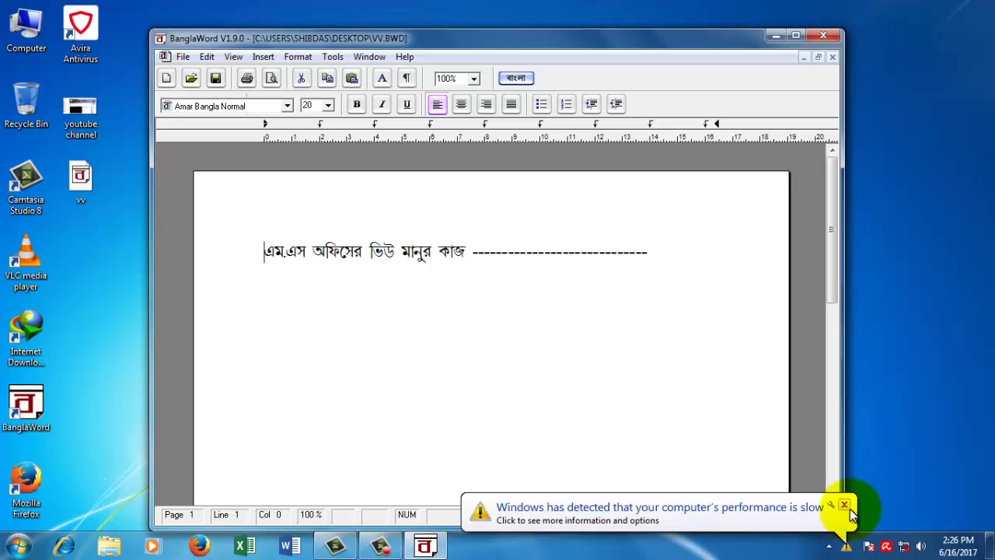
left_click(848, 507)
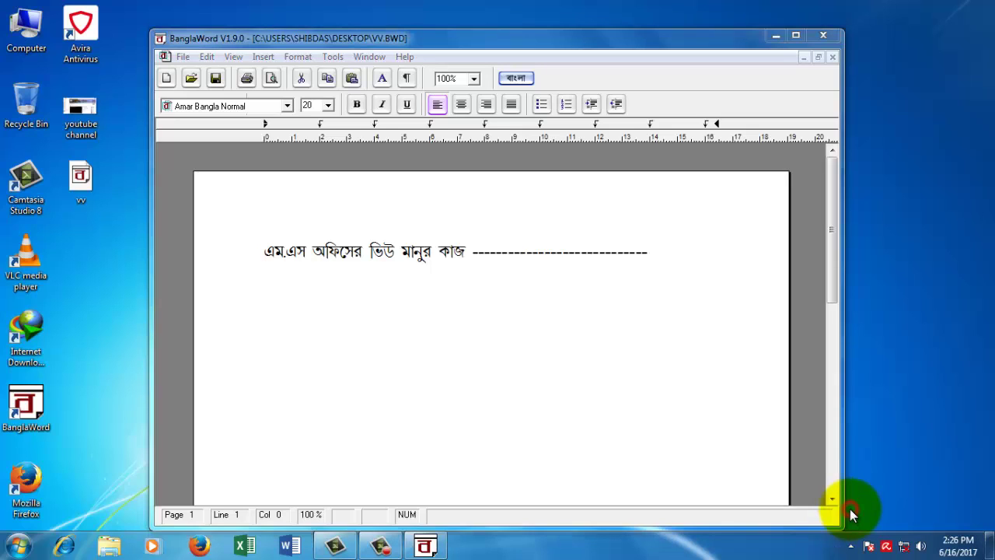
left_click(822, 37)
left_click(483, 425)
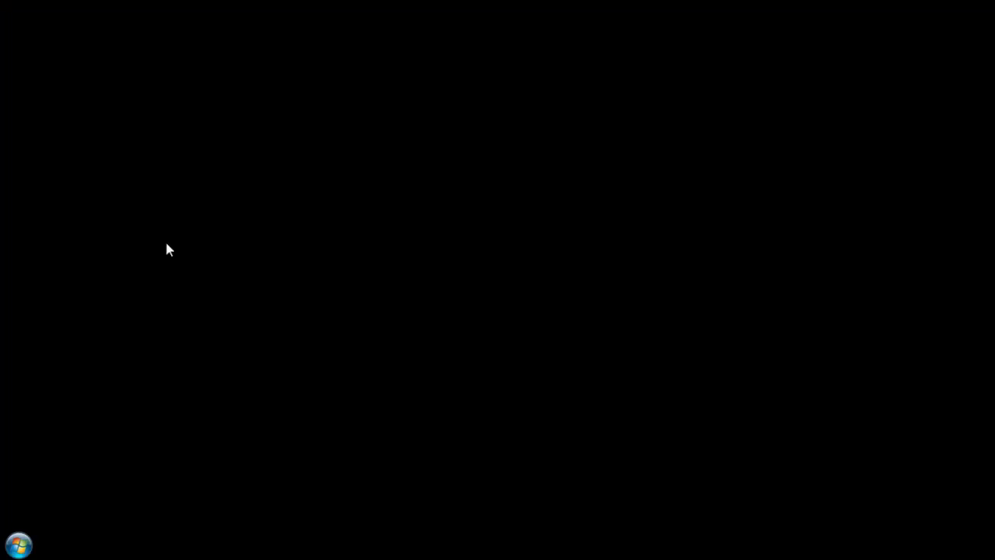
left_click(167, 245)
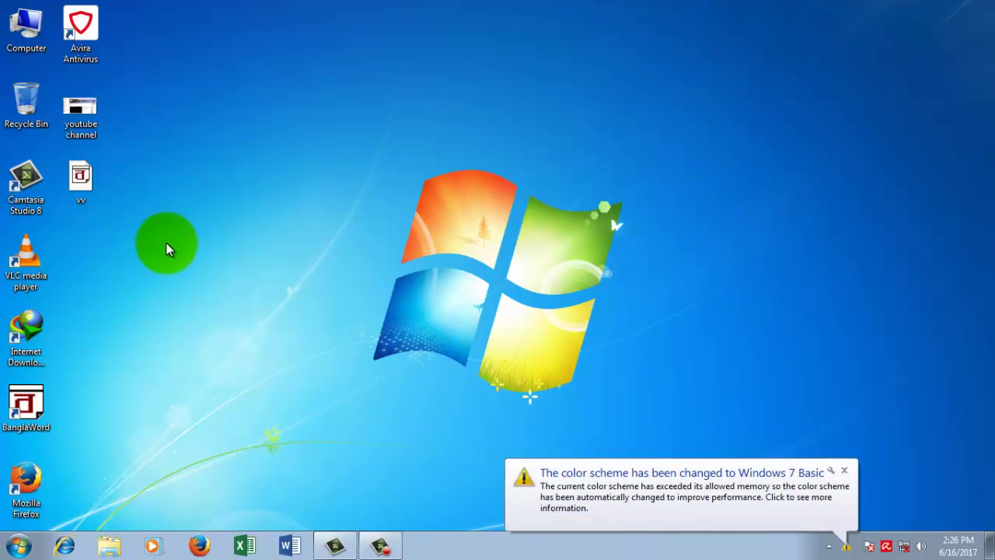
left_click(844, 471)
left_click(844, 472)
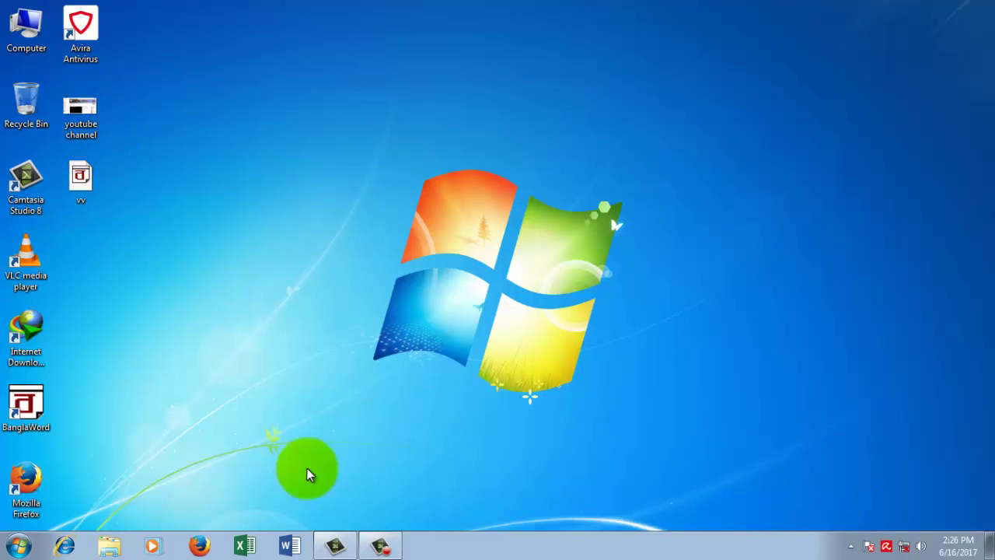
left_click(380, 547)
left_click(381, 546)
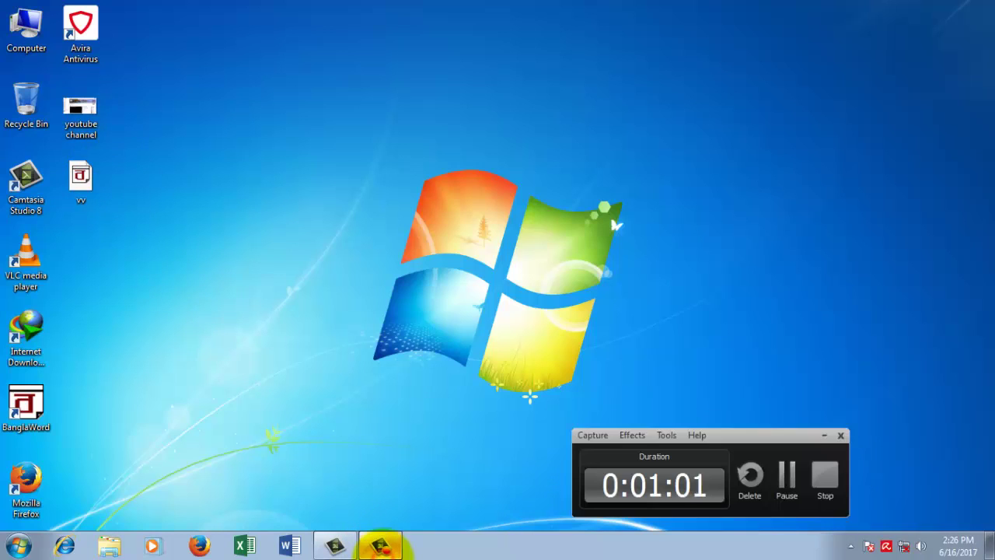
left_click(821, 437)
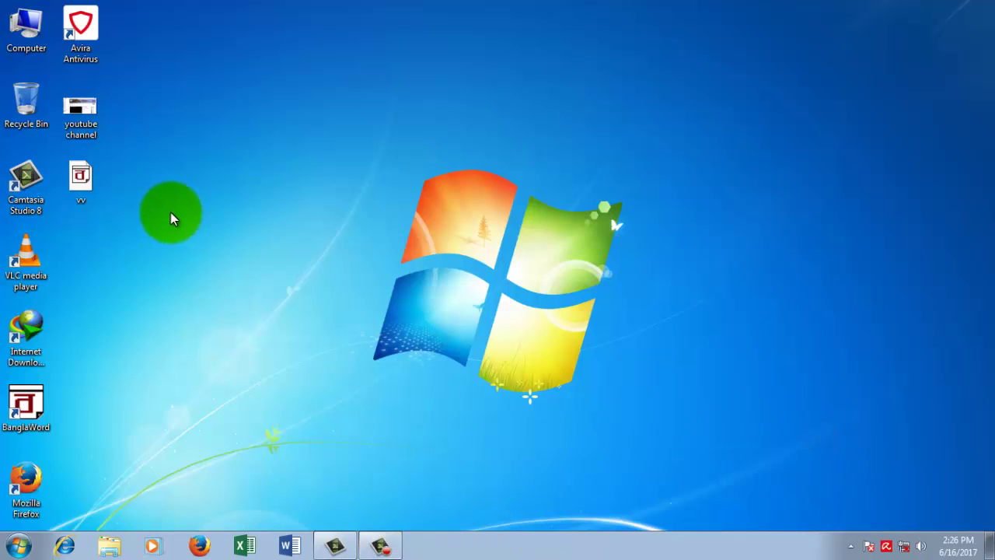
left_click(84, 110)
double_click(85, 115)
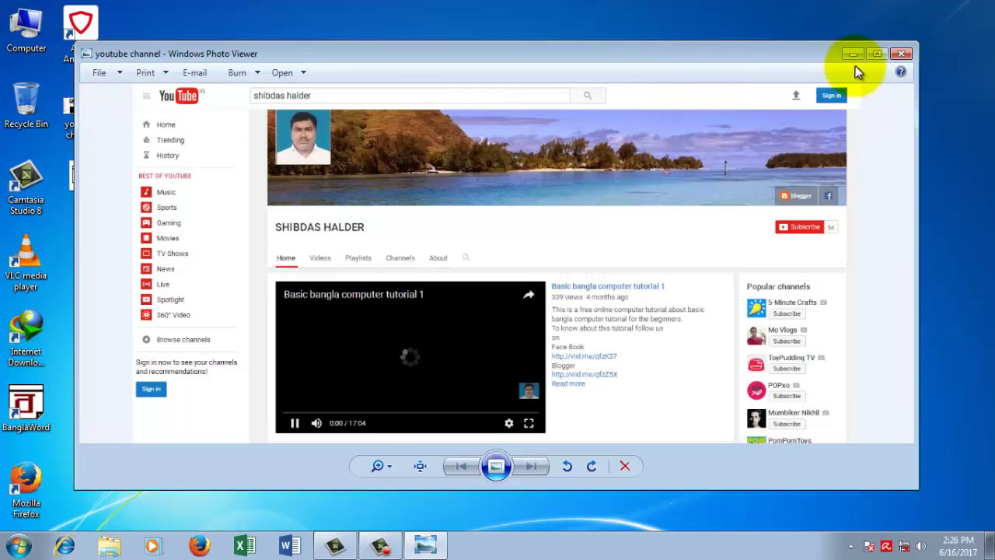
left_click(874, 54)
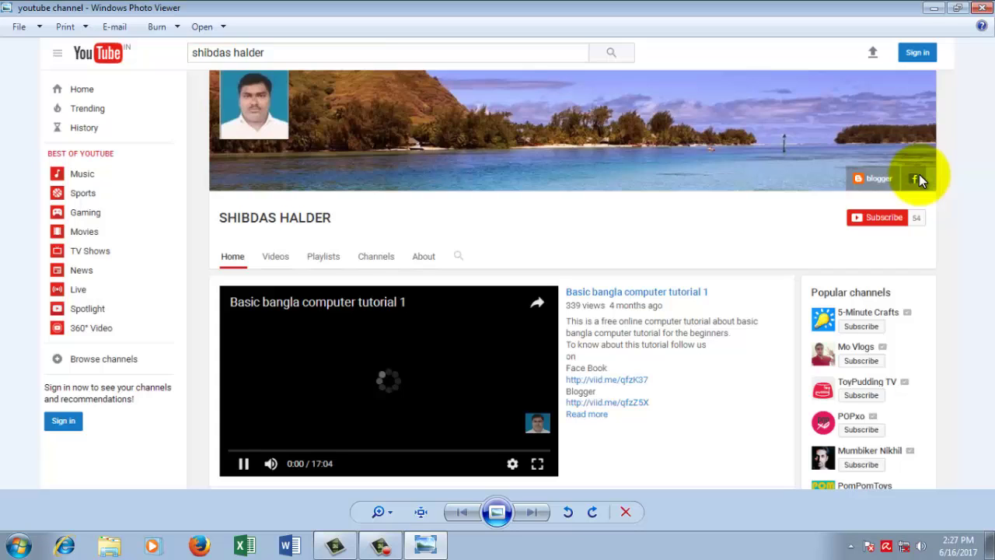
left_click(982, 9)
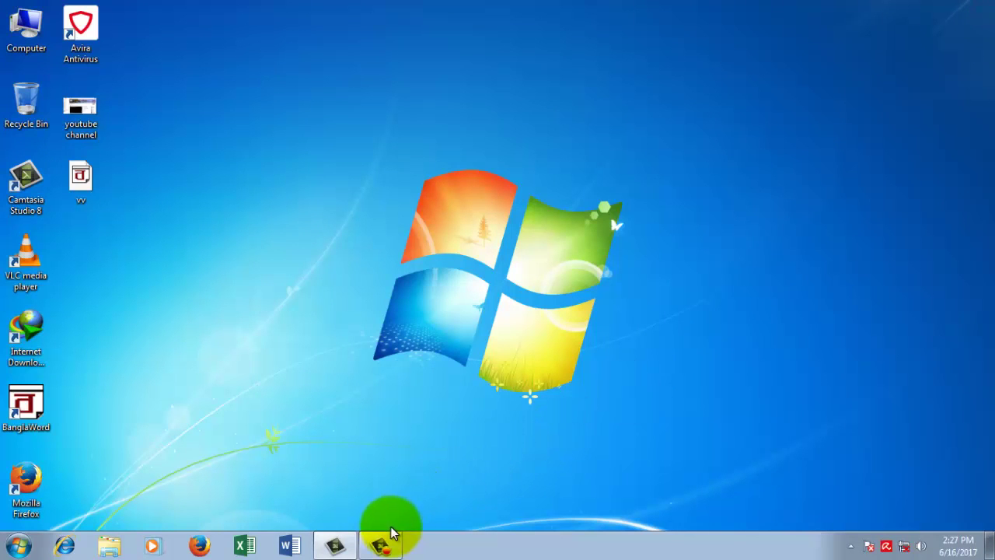
Step: Launch Word 2016, create a blank Document1, and show the View ribbon options
left_click(304, 548)
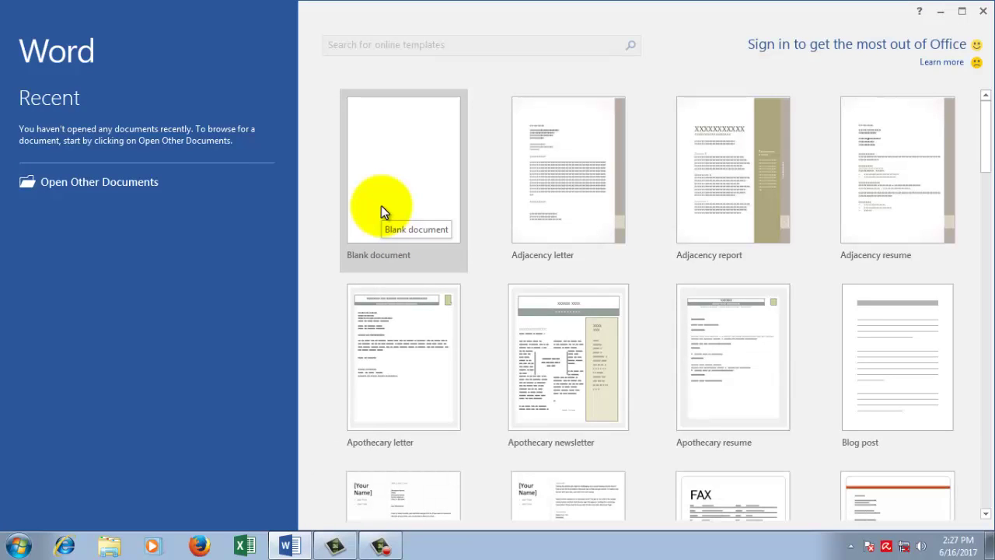
left_click(381, 207)
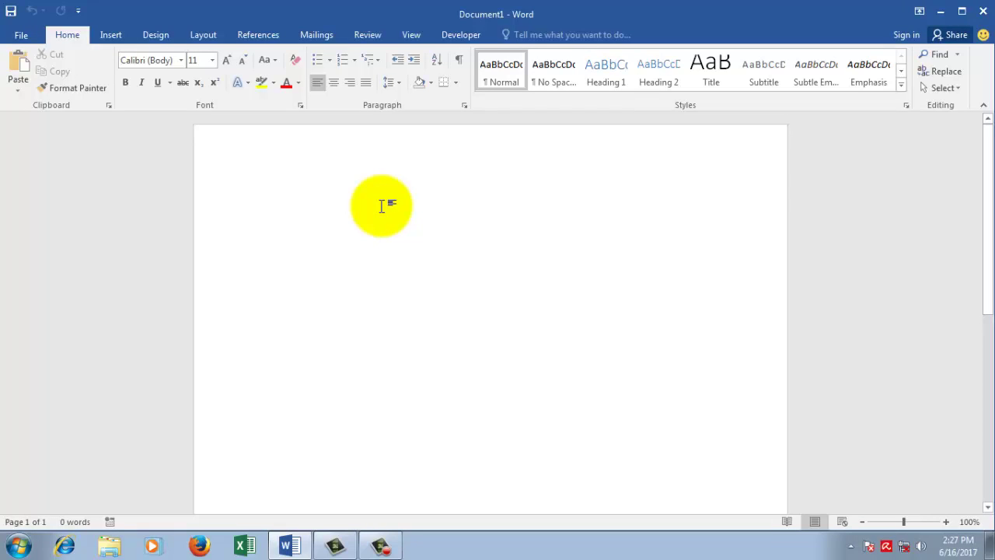
left_click(412, 35)
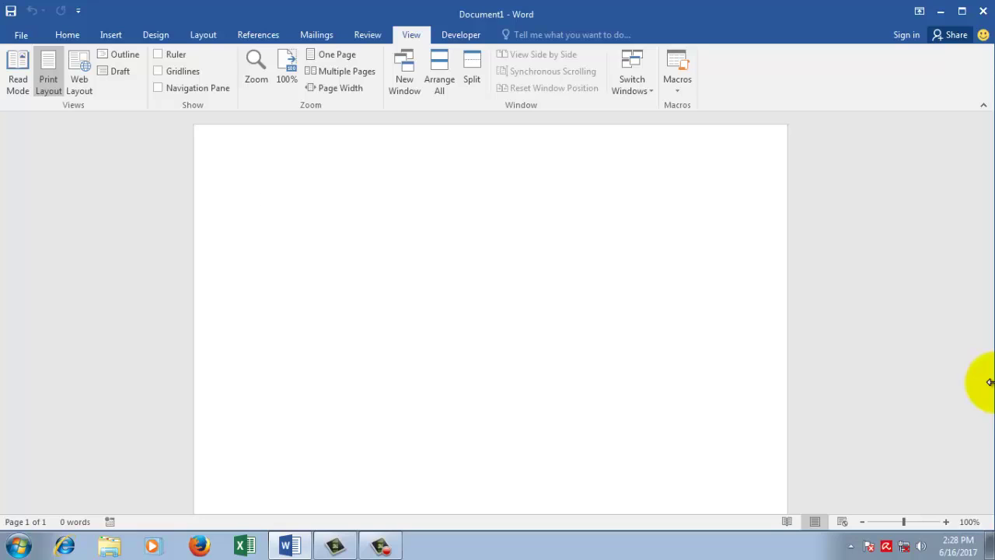
Step: Generate five paragraphs (239 words) of sample text with =rand()
type("=")
type("ra")
type("nd")
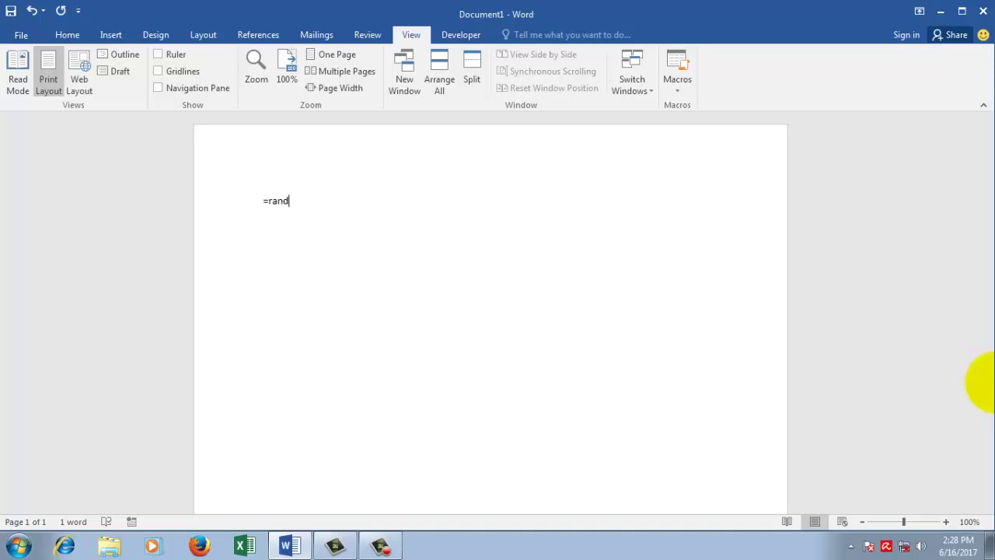
type("(")
type(")")
key("Return")
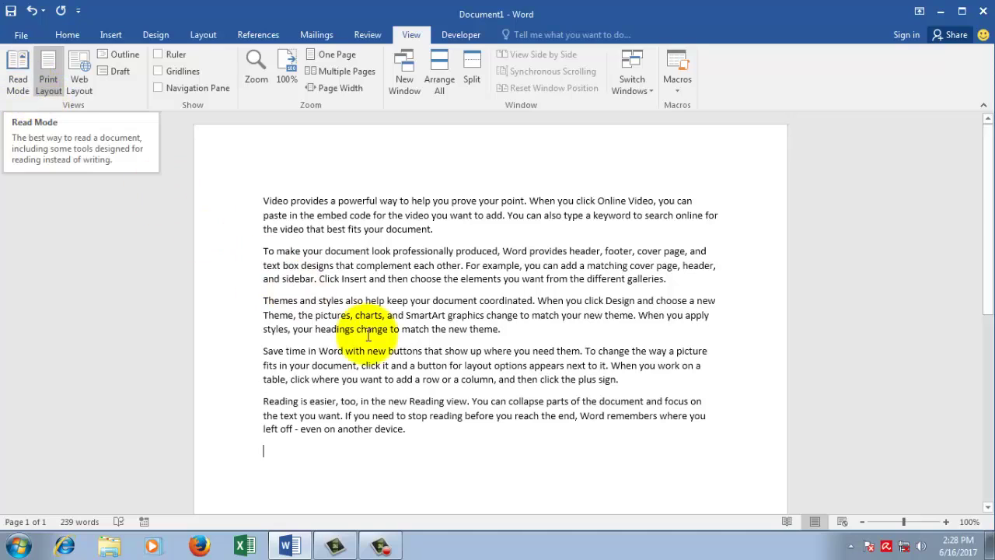
left_click_drag(411, 430, 218, 186)
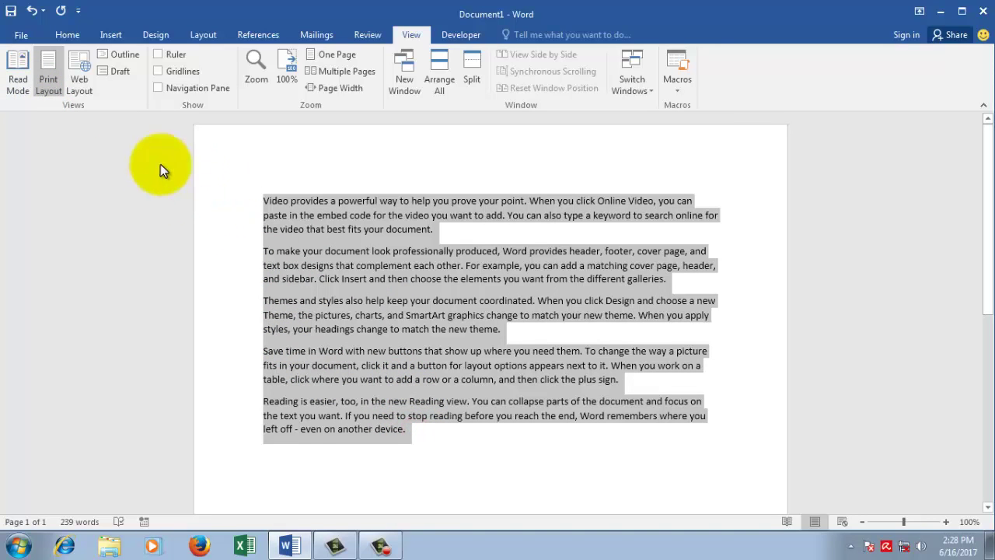
left_click(19, 84)
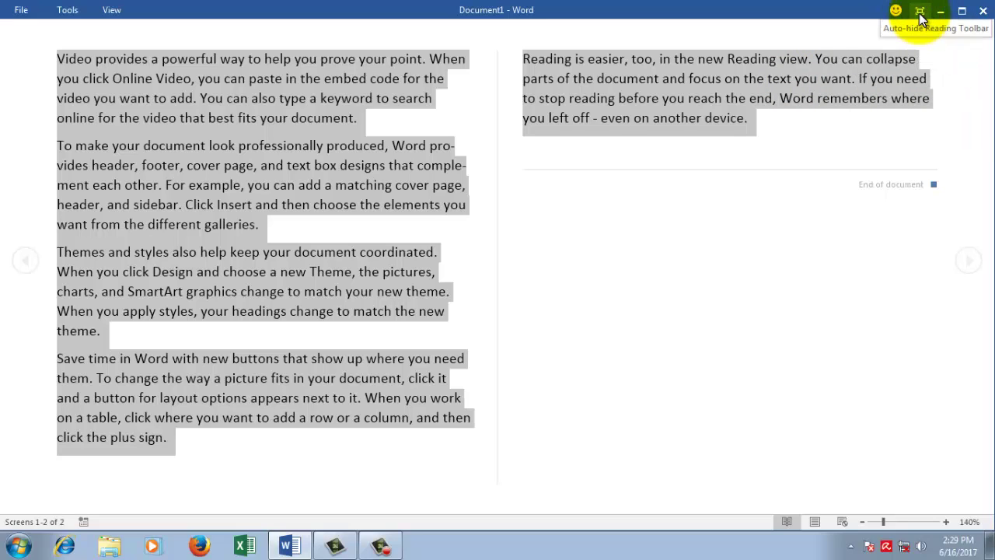
left_click(920, 14)
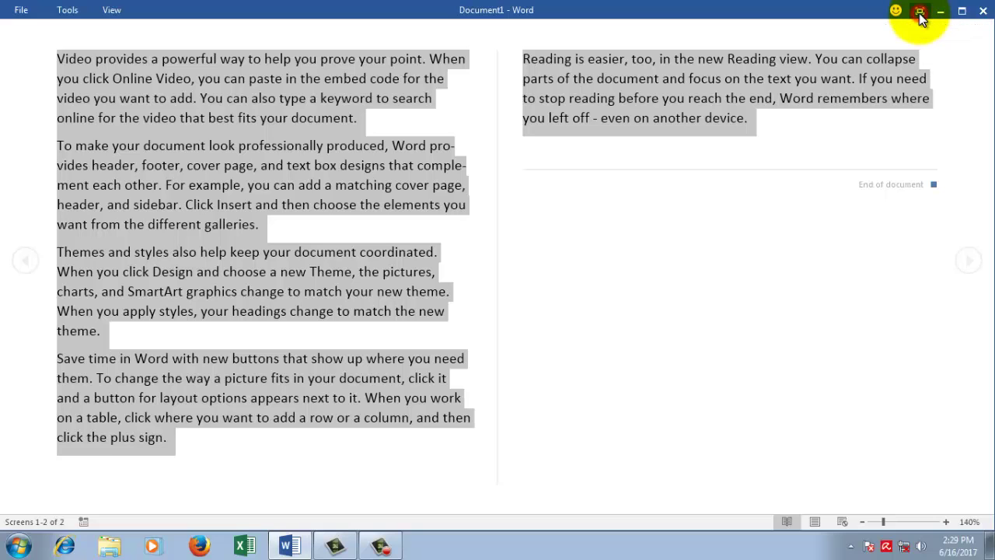
left_click(964, 9)
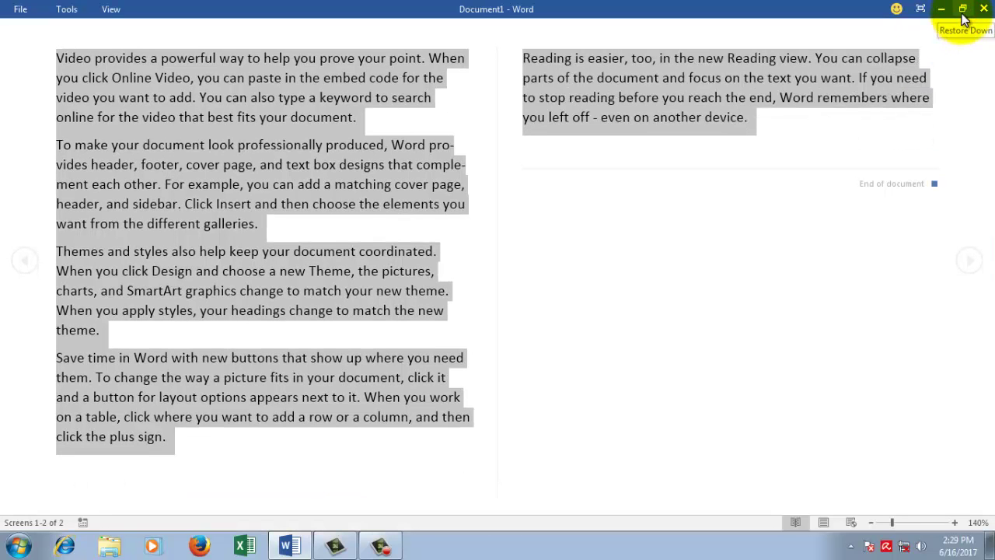
left_click(963, 11)
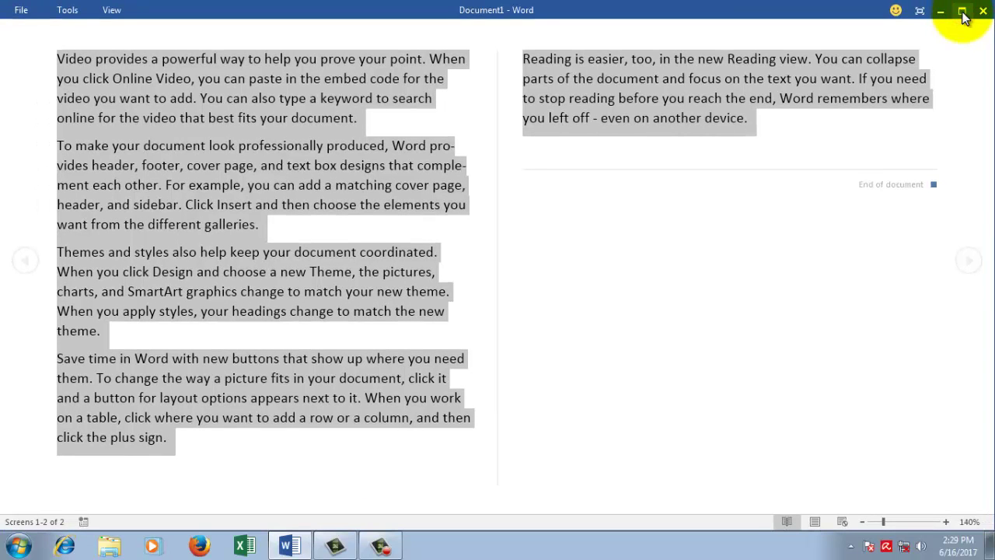
left_click(22, 11)
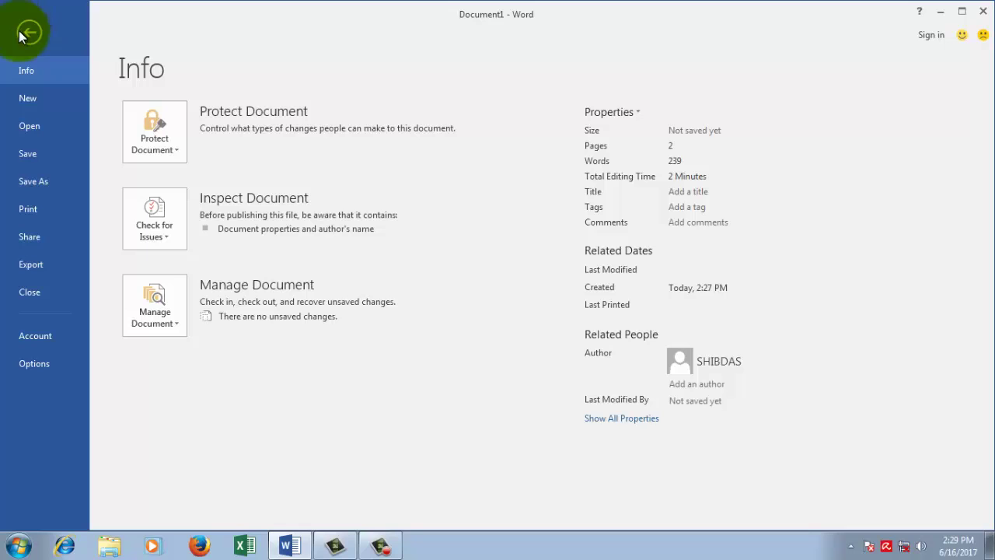
left_click(28, 34)
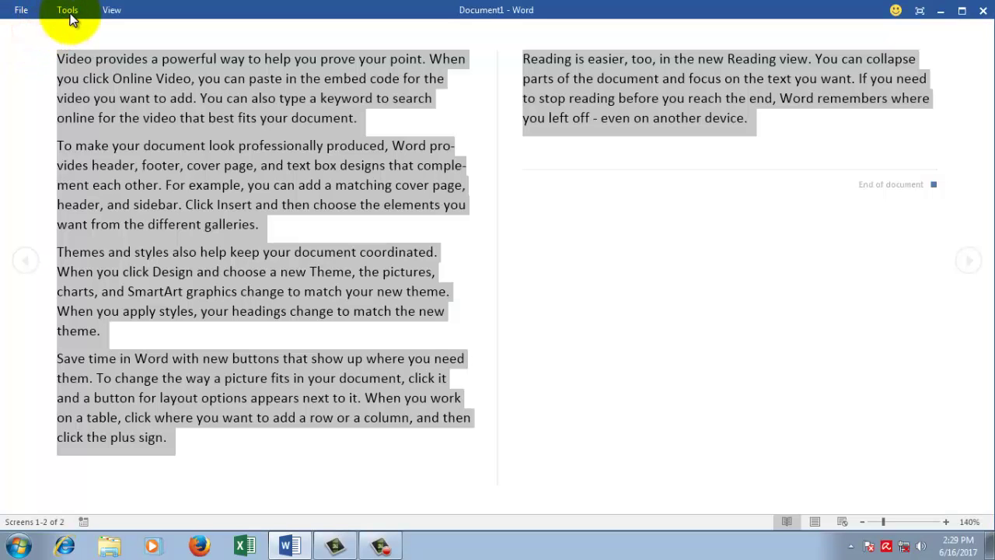
left_click(110, 10)
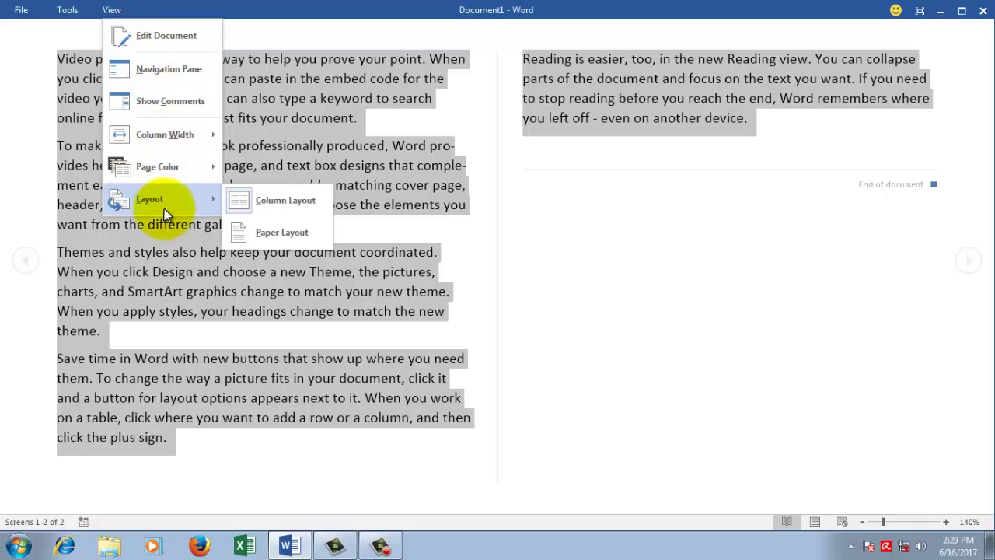
mouse_move(159, 199)
left_click(188, 43)
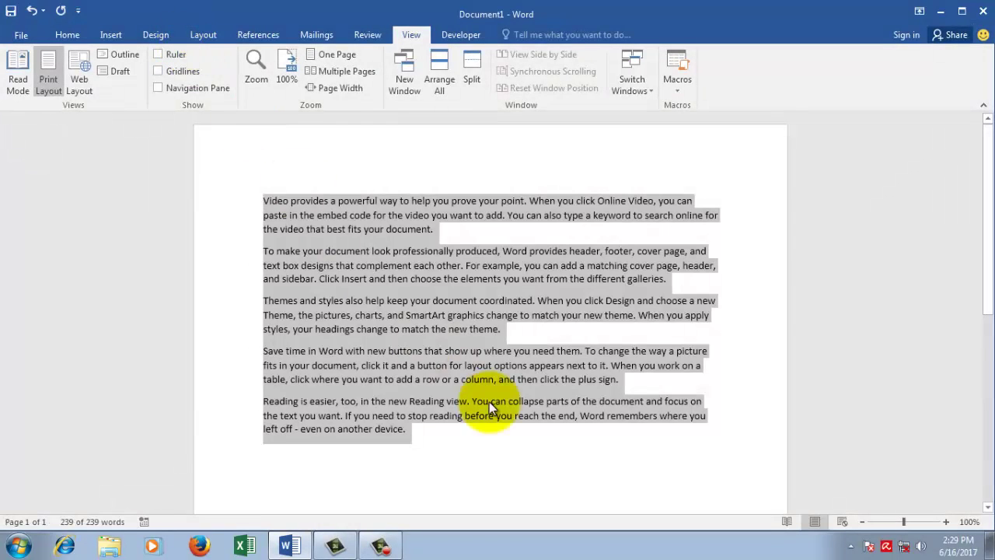
left_click(532, 444)
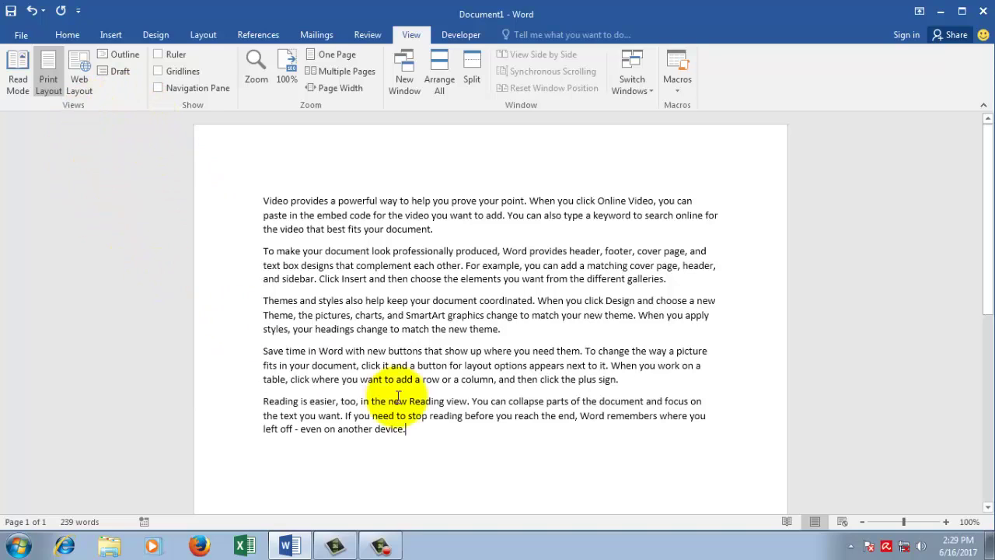
mouse_move(458, 443)
left_mouse_down()
mouse_move(250, 311)
mouse_move(220, 194)
mouse_move(116, 189)
left_mouse_up()
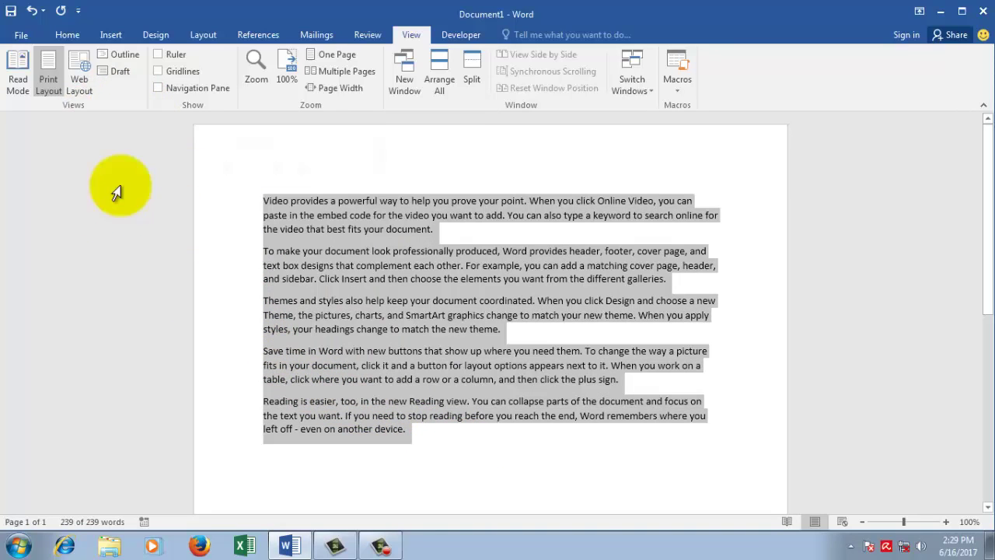
left_click(49, 76)
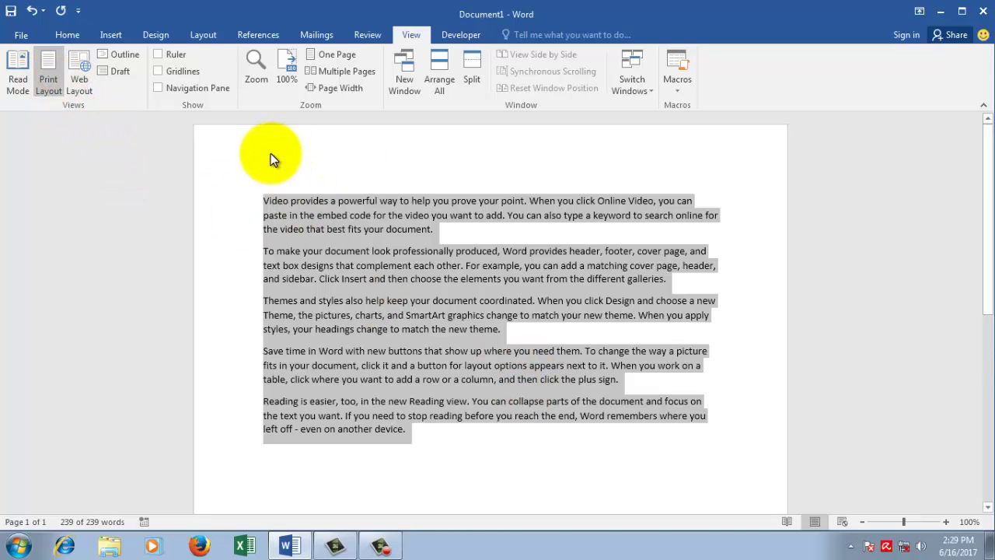
left_click(597, 466)
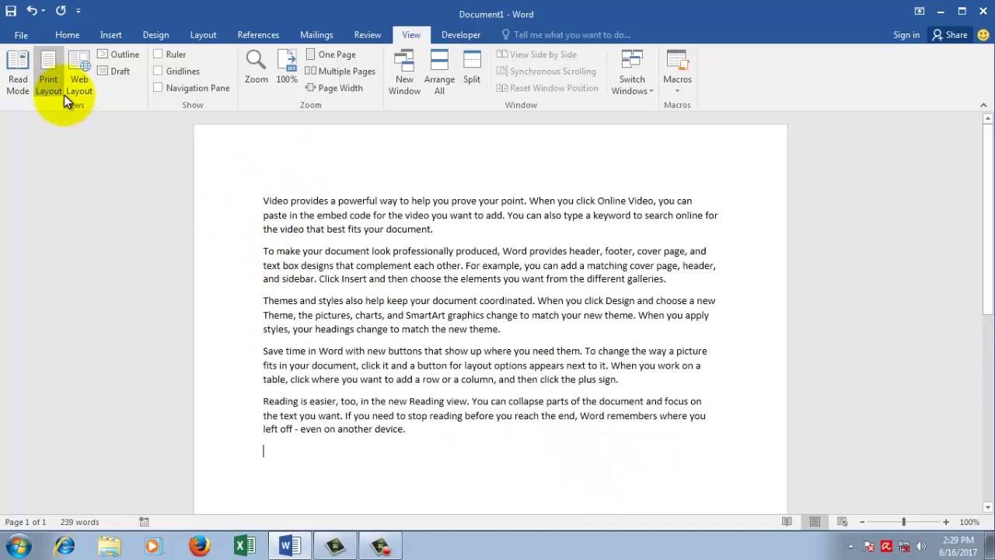
left_click(17, 81)
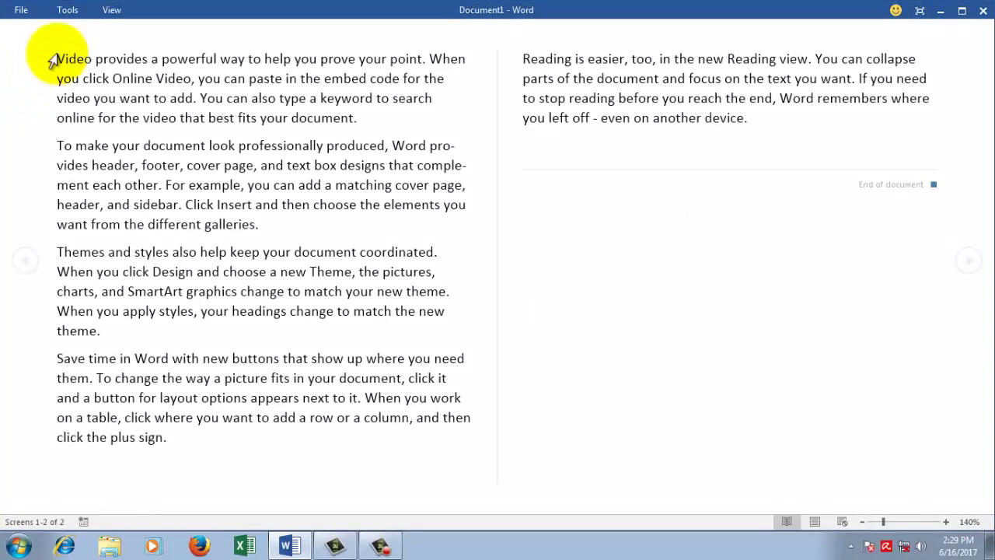
left_click(111, 9)
mouse_move(160, 167)
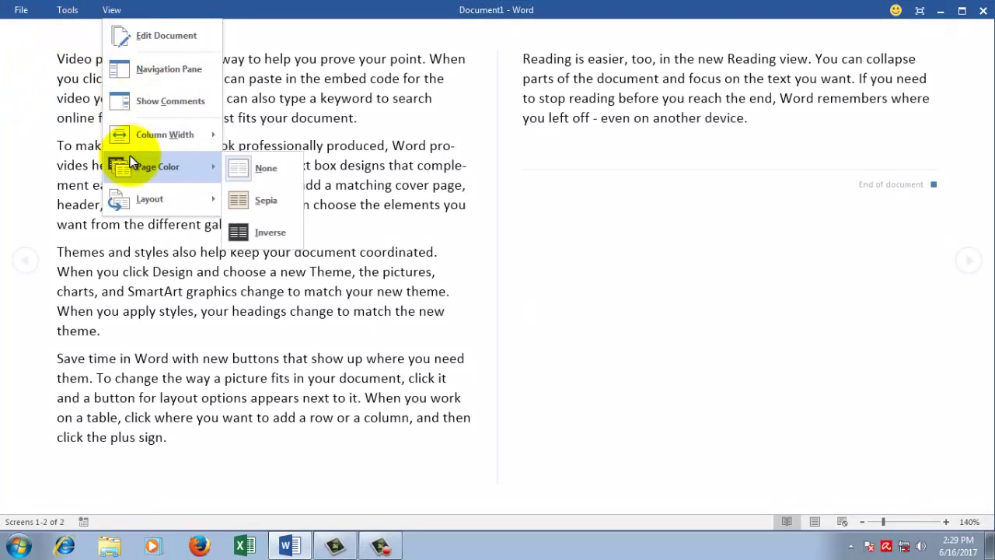
left_click(166, 35)
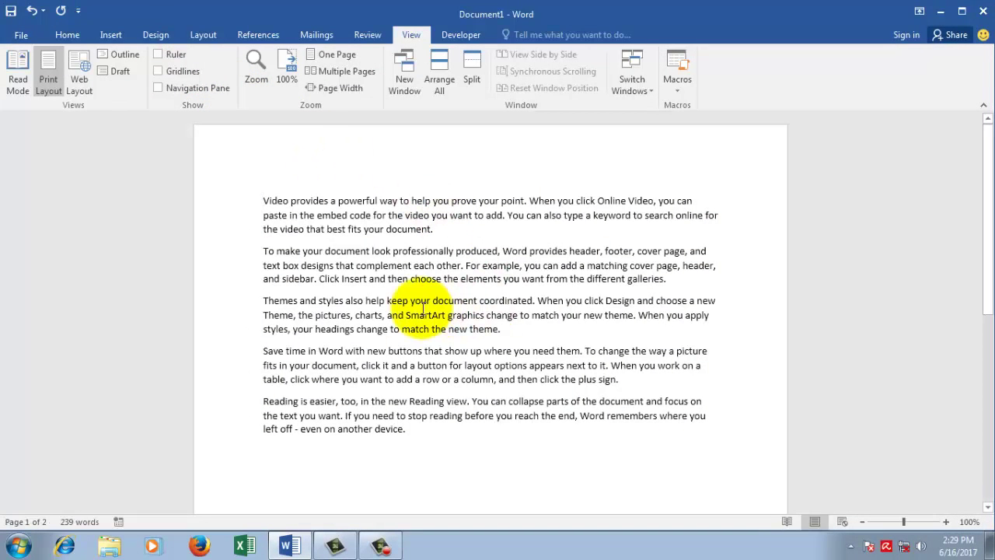
mouse_move(232, 175)
left_mouse_down()
mouse_move(314, 307)
mouse_move(663, 422)
left_mouse_up()
left_click(663, 424)
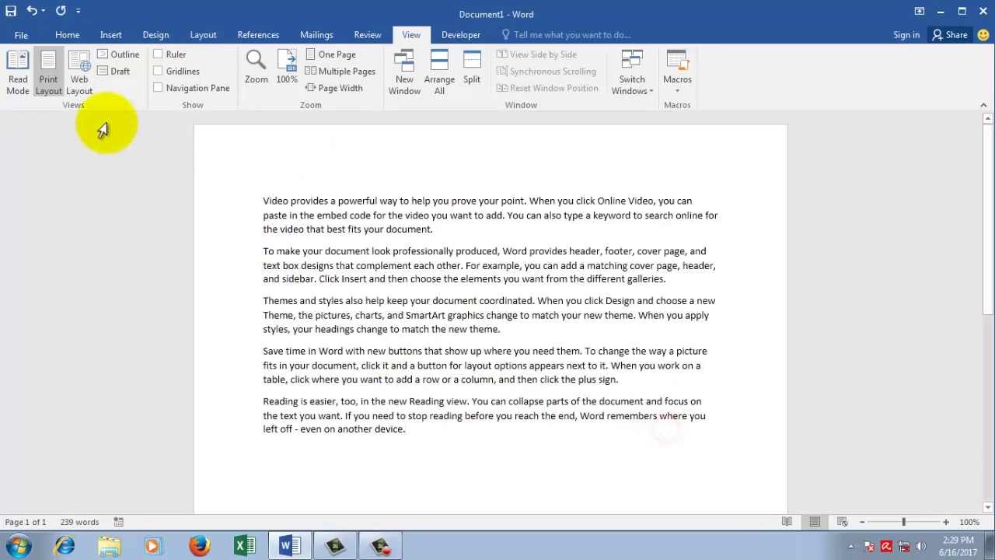
left_click(76, 78)
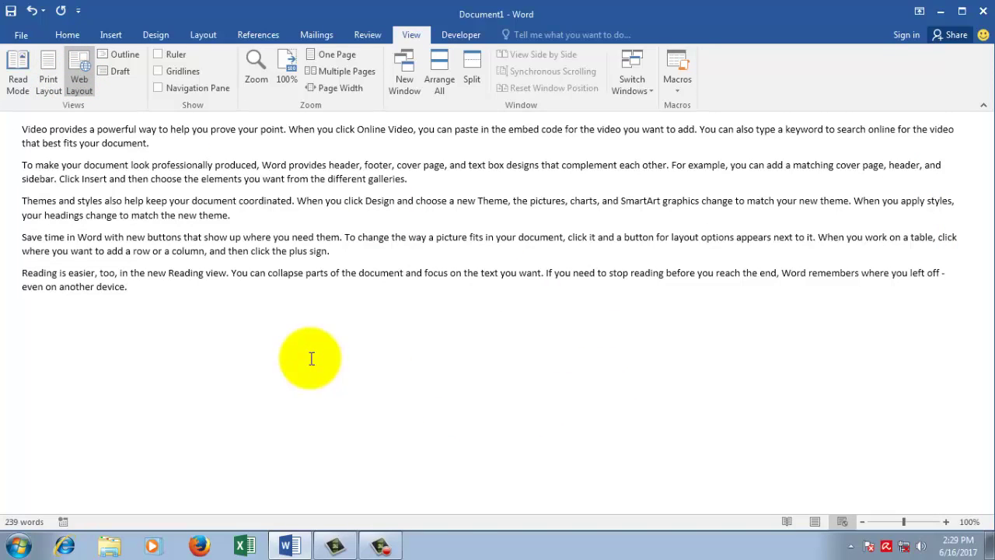
left_click(53, 77)
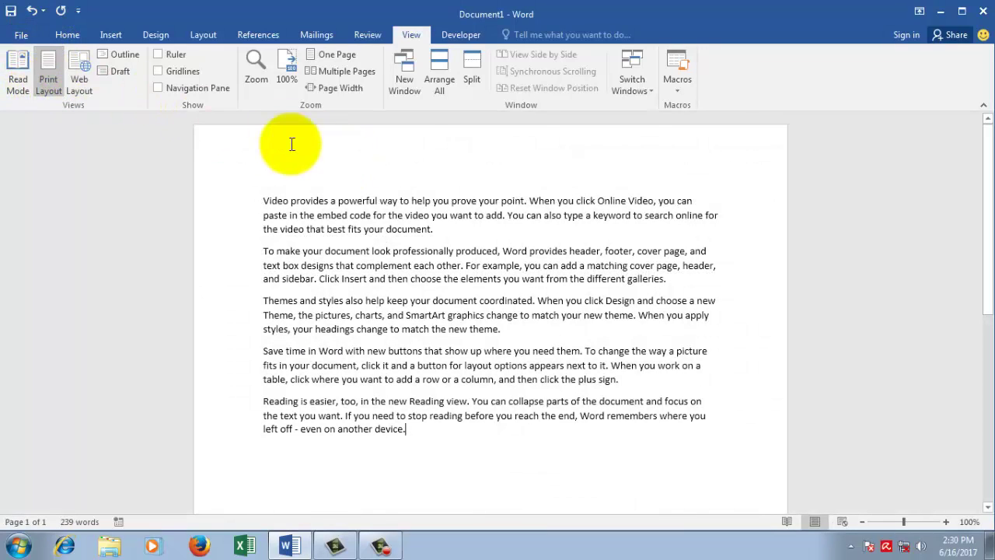
Step: In Outline view, move the 'Reading is easier' paragraph down, then up several places
left_click(121, 56)
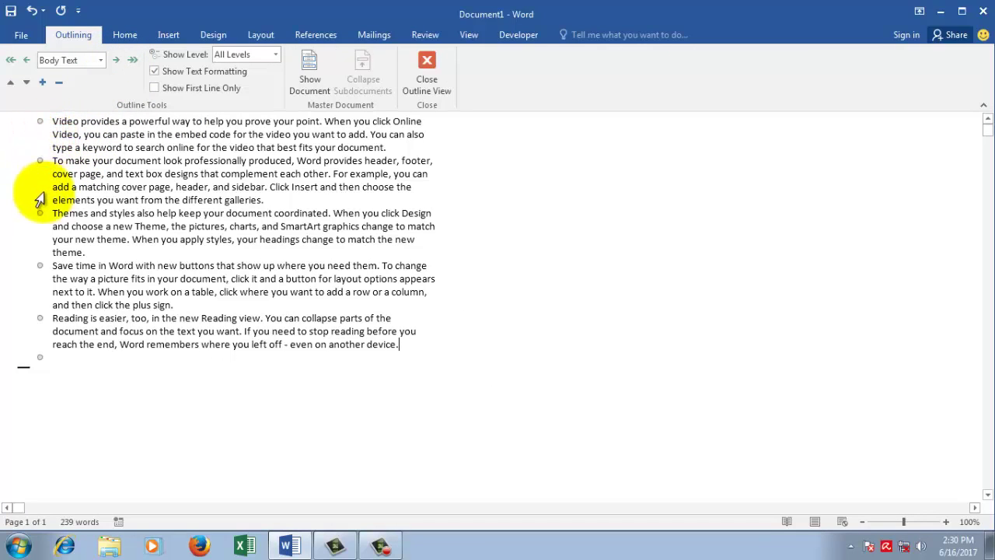
left_click(28, 82)
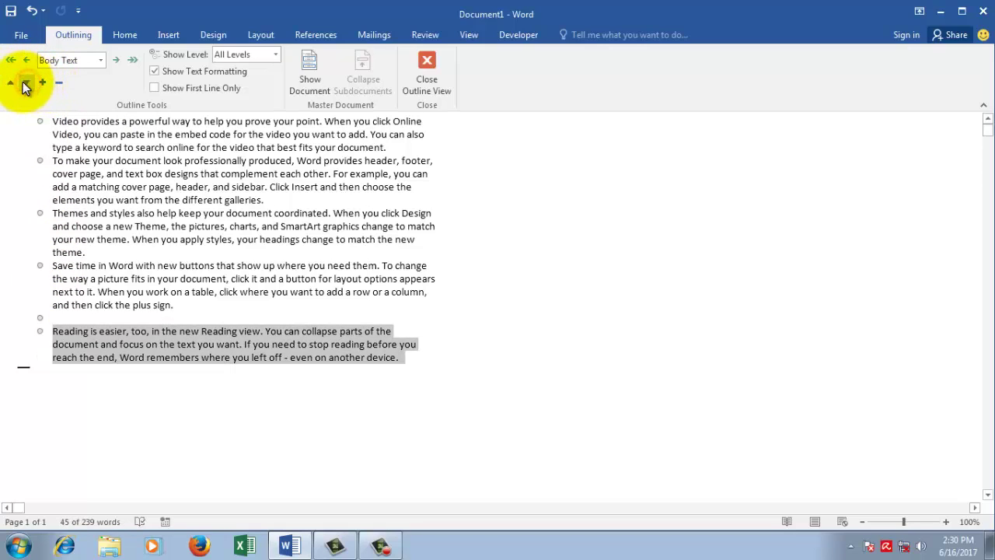
left_click(15, 83)
left_click(15, 82)
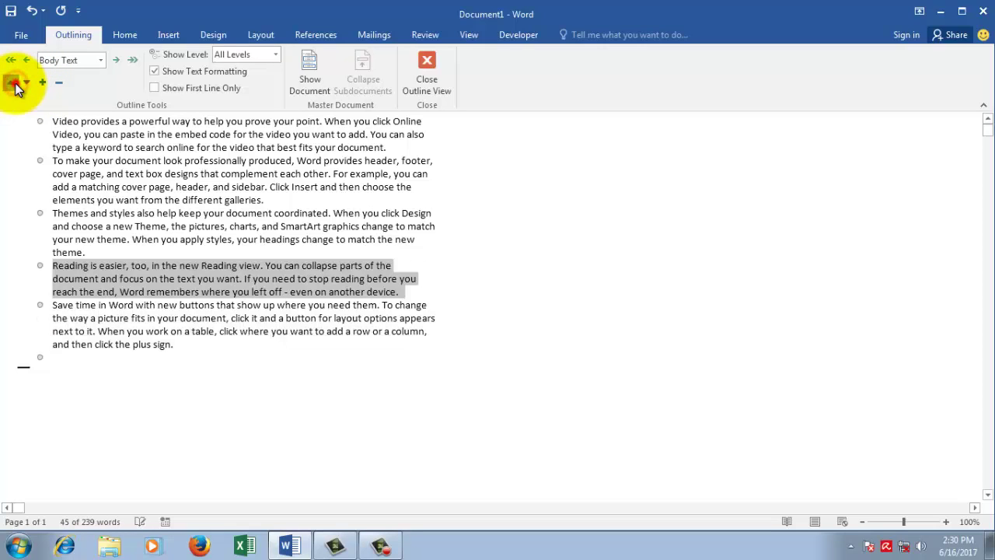
left_click(15, 83)
left_click(15, 82)
left_click(15, 83)
left_click(15, 82)
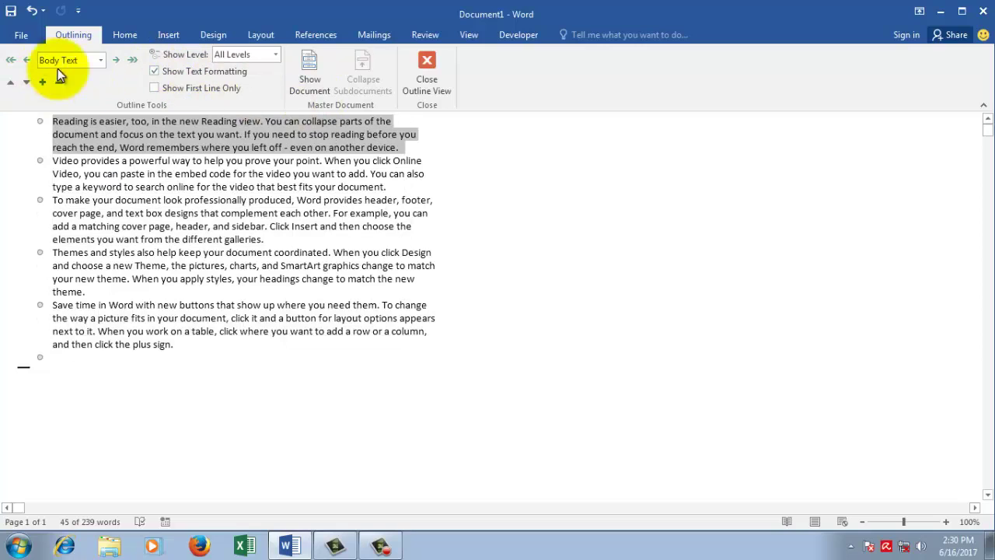
Step: Undo the paragraph moves and the sample text, then close Outline view
left_click(30, 11)
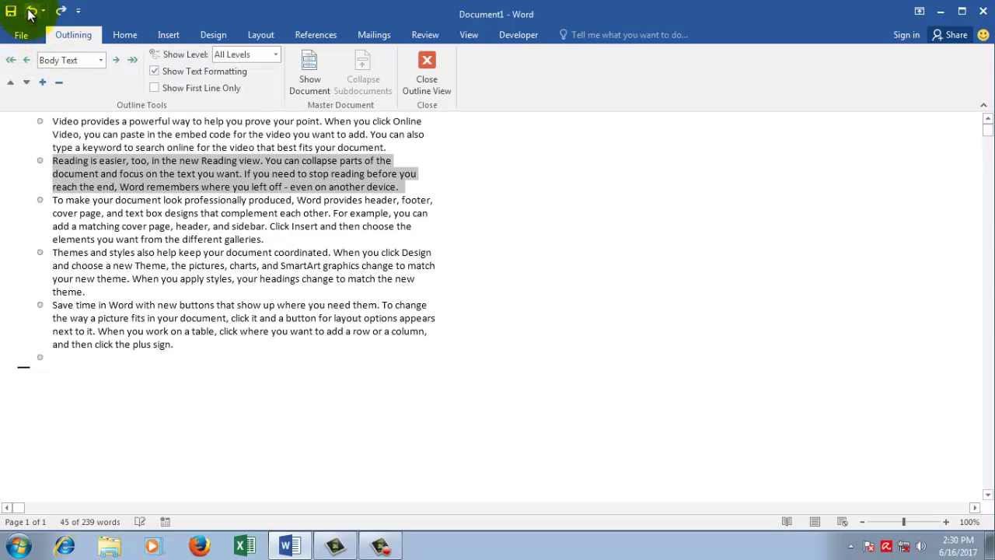
left_click(31, 10)
left_click(31, 11)
left_click(31, 11)
left_click(30, 11)
left_click(30, 11)
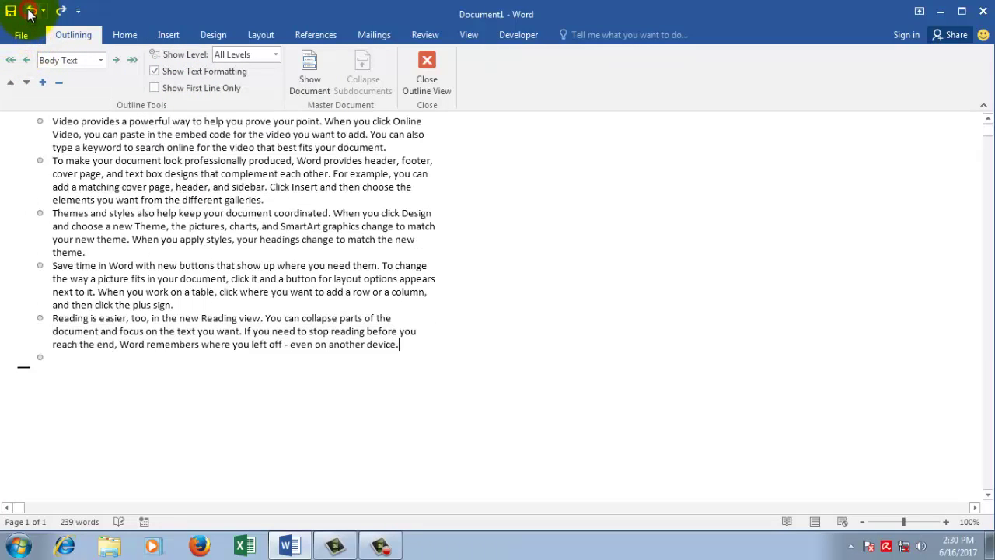
left_click(30, 11)
left_click(31, 11)
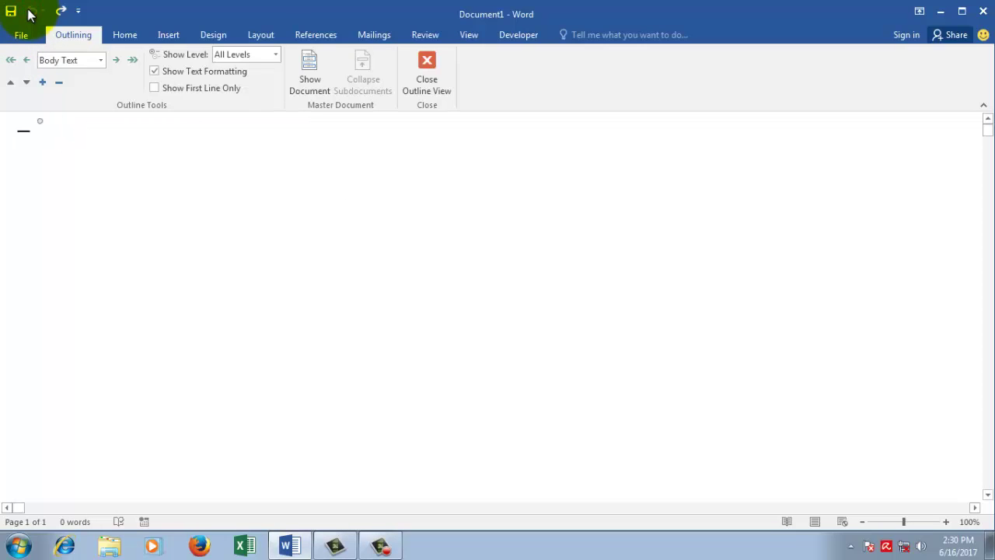
left_click(428, 80)
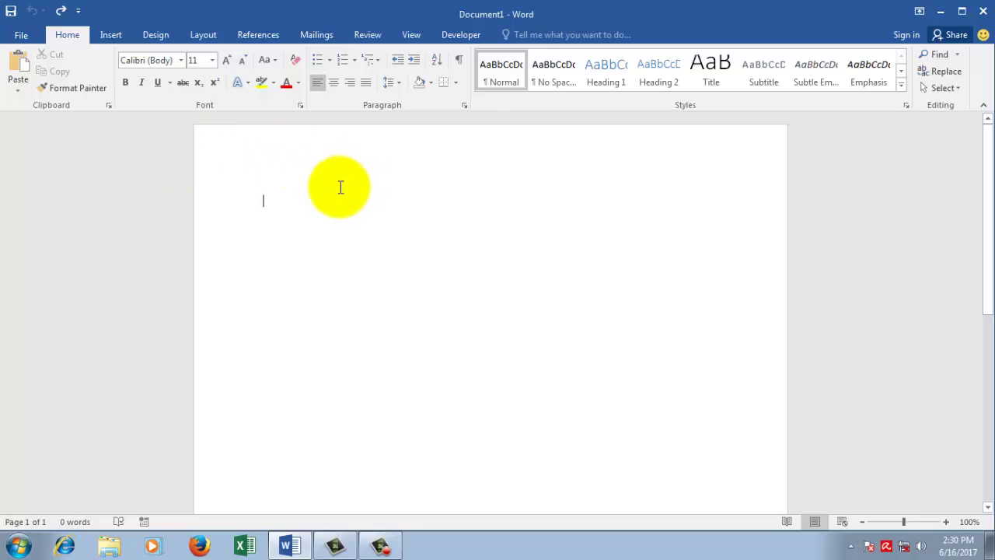
left_click(409, 39)
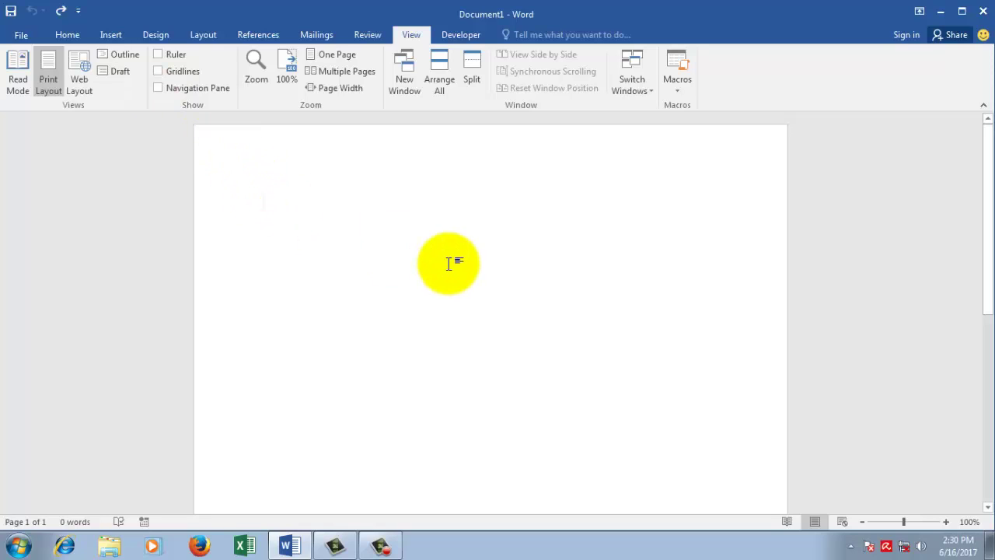
Step: Regenerate the =rand() sample text, try Draft then Print Layout view, and turn on the ruler
type("=rand(")
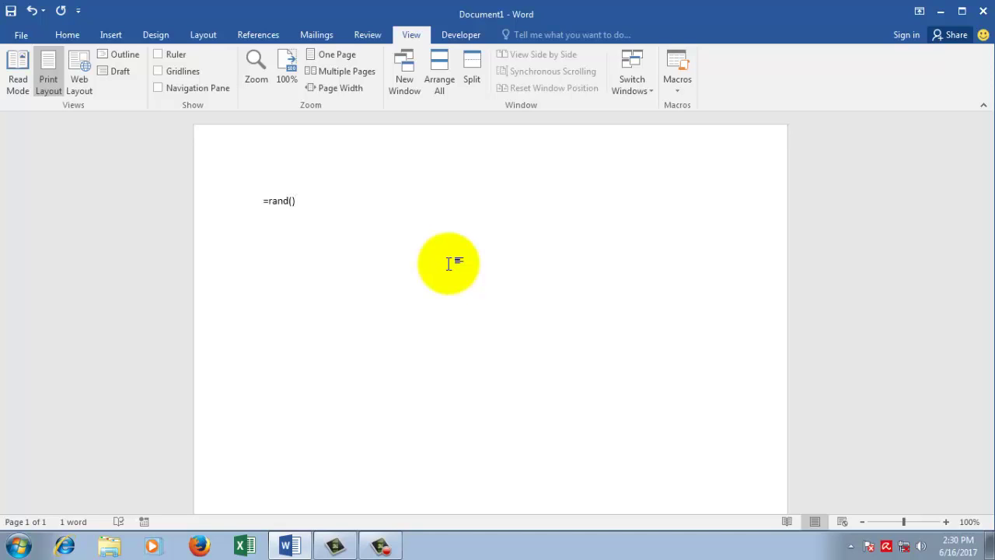
key("Return")
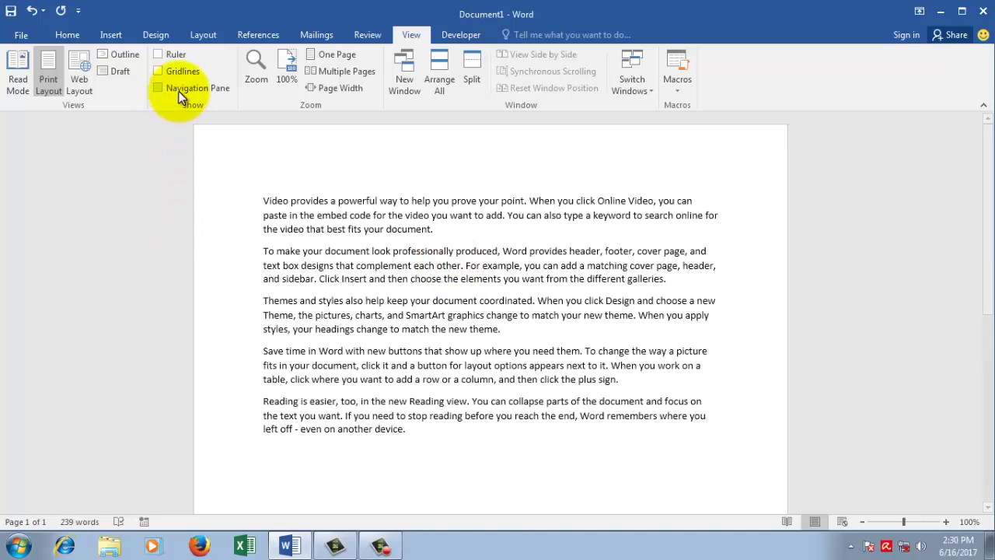
left_click(121, 75)
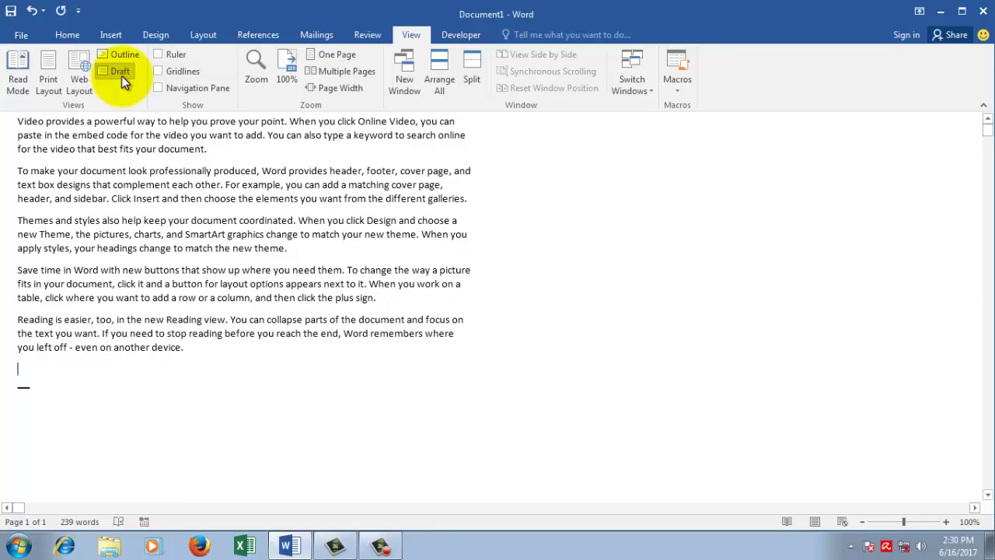
left_click(54, 76)
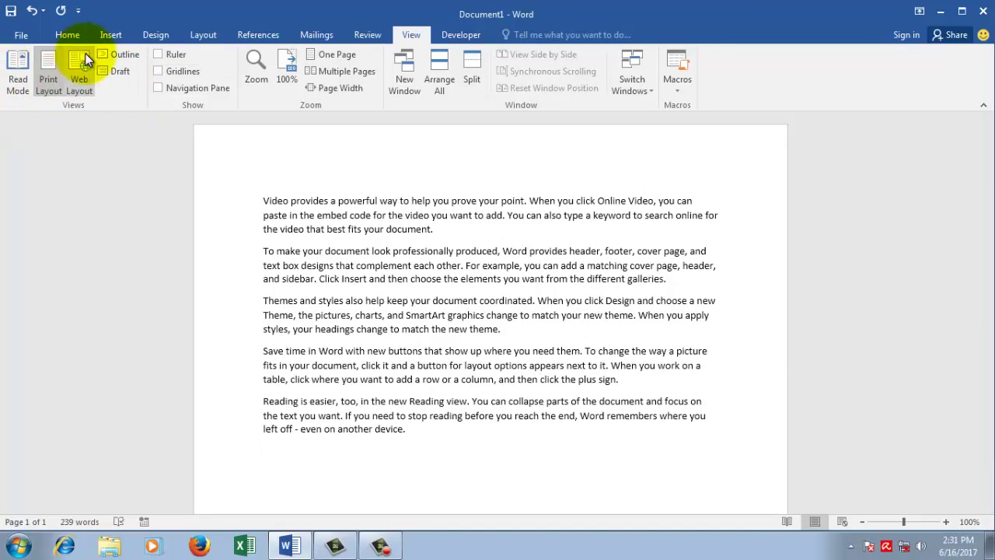
left_click(160, 59)
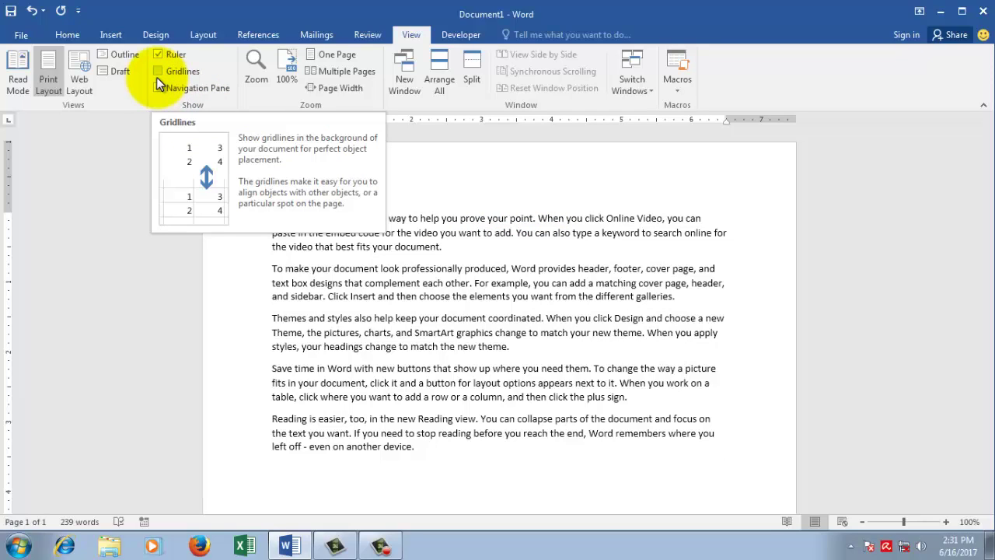
left_click(159, 56)
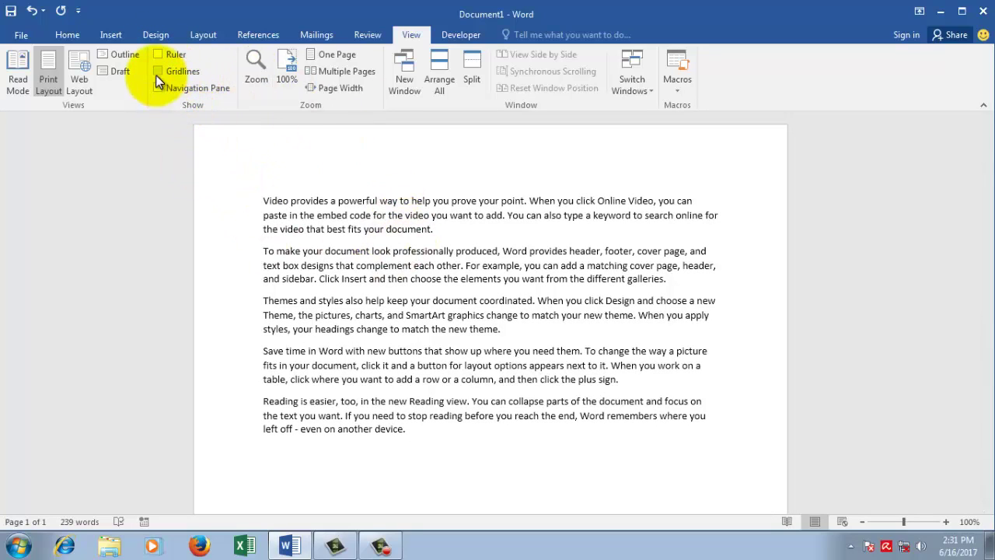
left_click(160, 71)
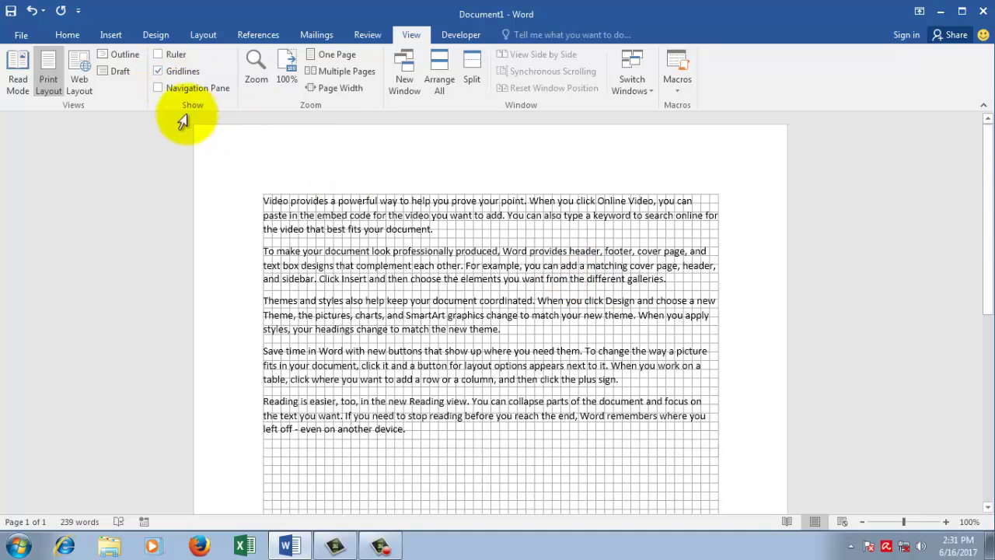
left_click(162, 73)
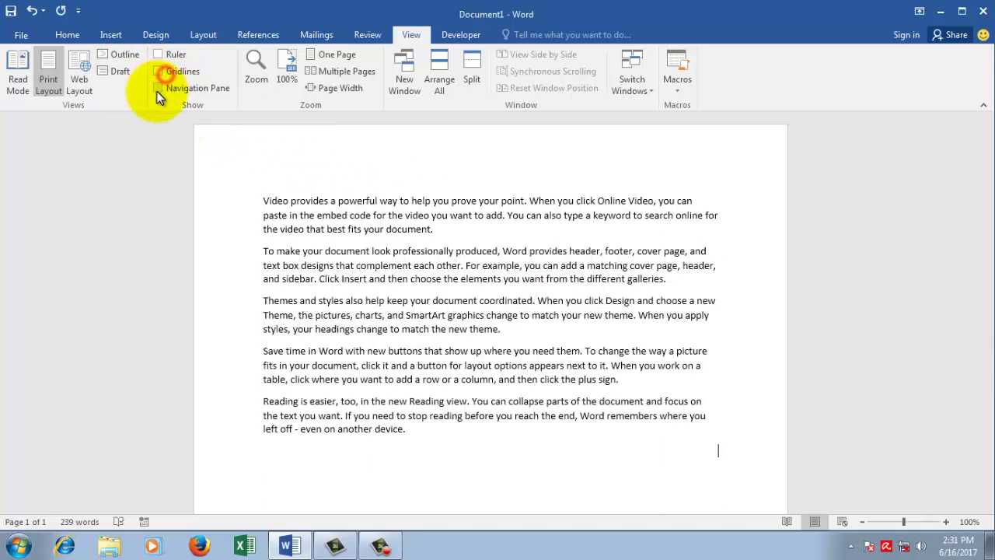
left_click(159, 90)
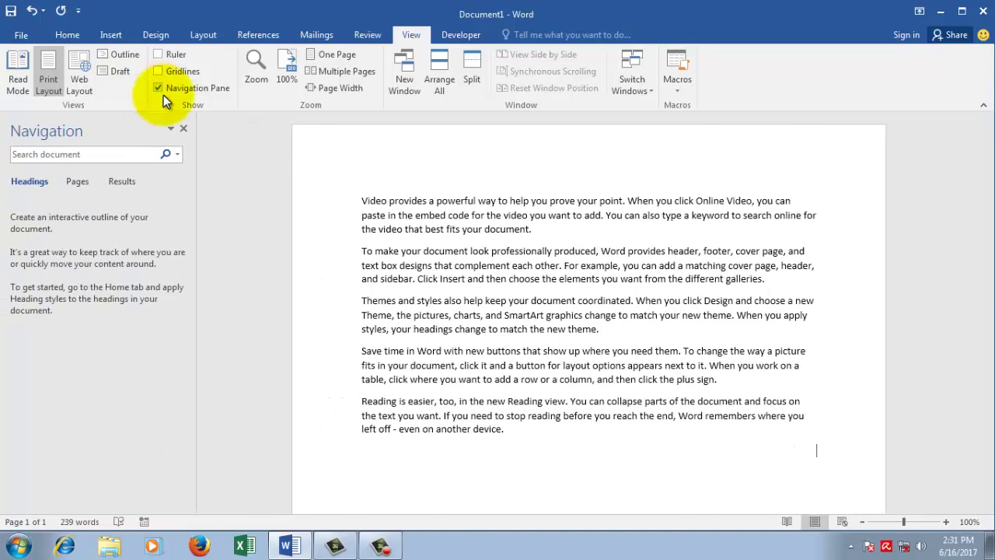
left_click(184, 128)
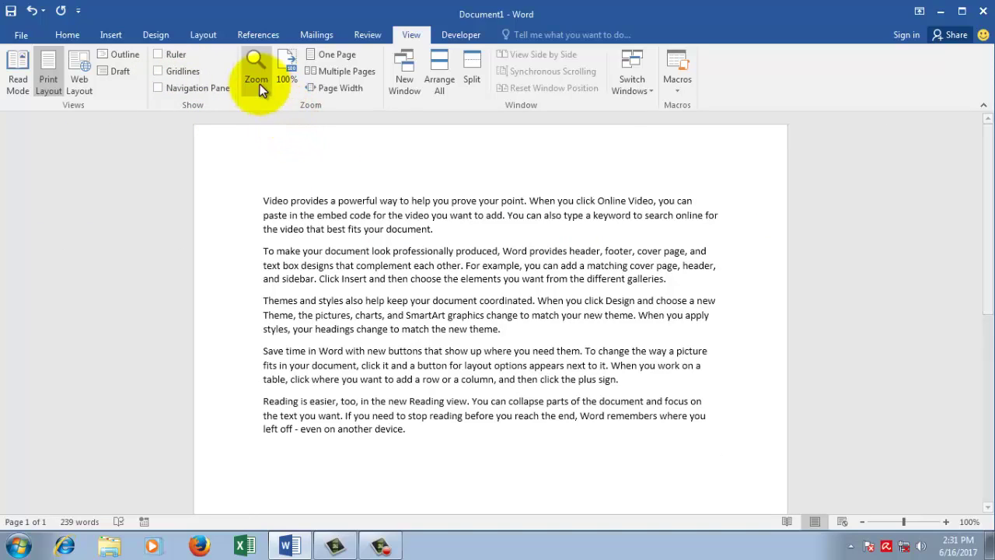
left_click(257, 74)
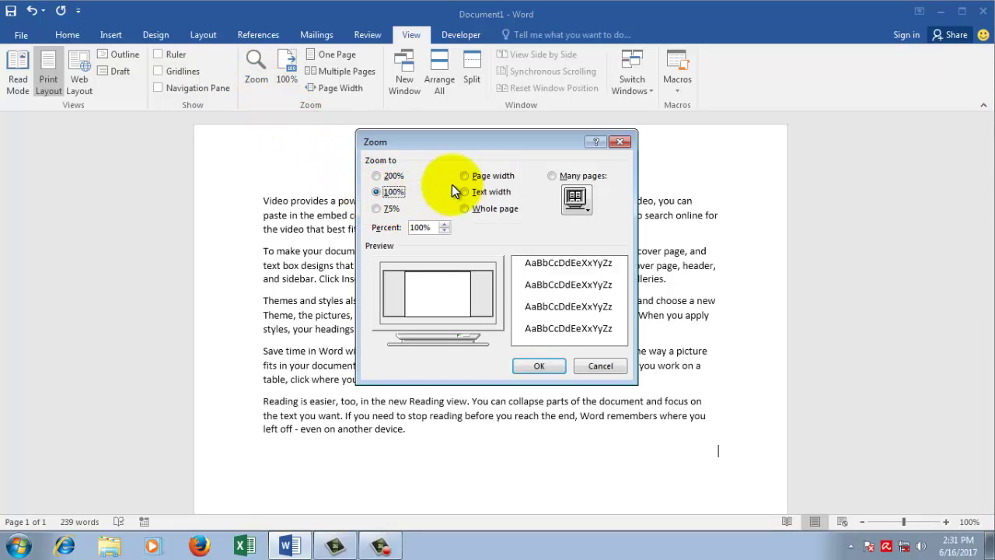
left_click(376, 208)
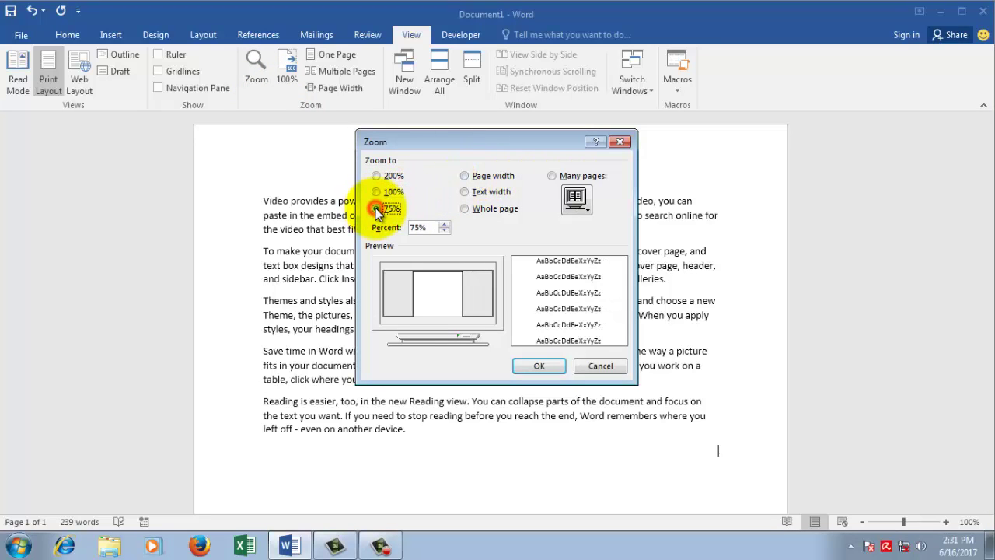
left_click(538, 365)
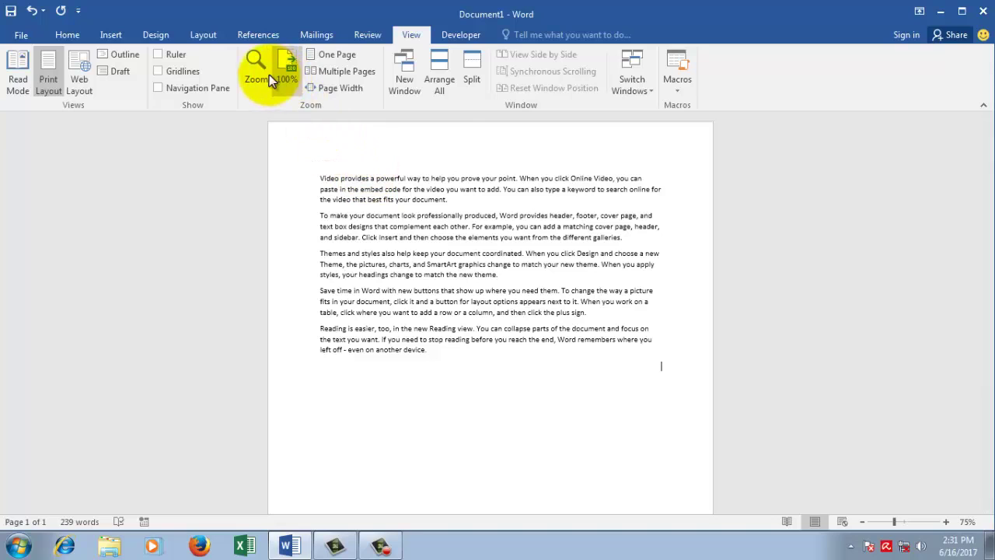
left_click(273, 75)
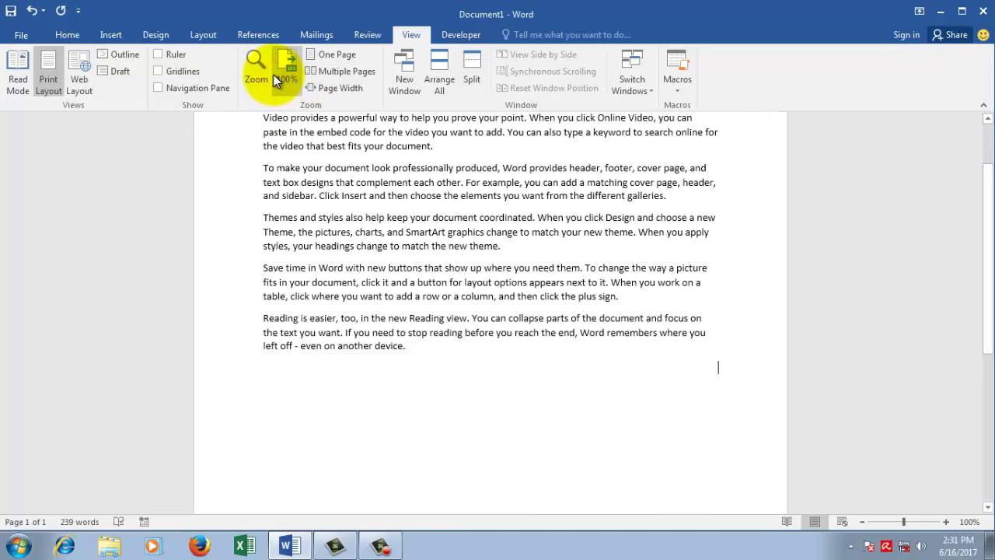
left_click_drag(993, 233, 970, 165)
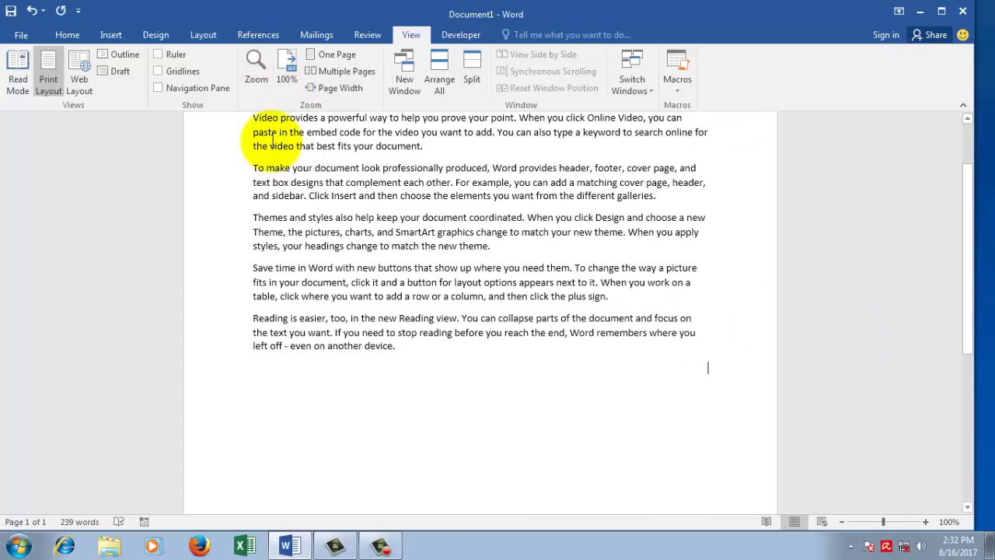
left_click(247, 39)
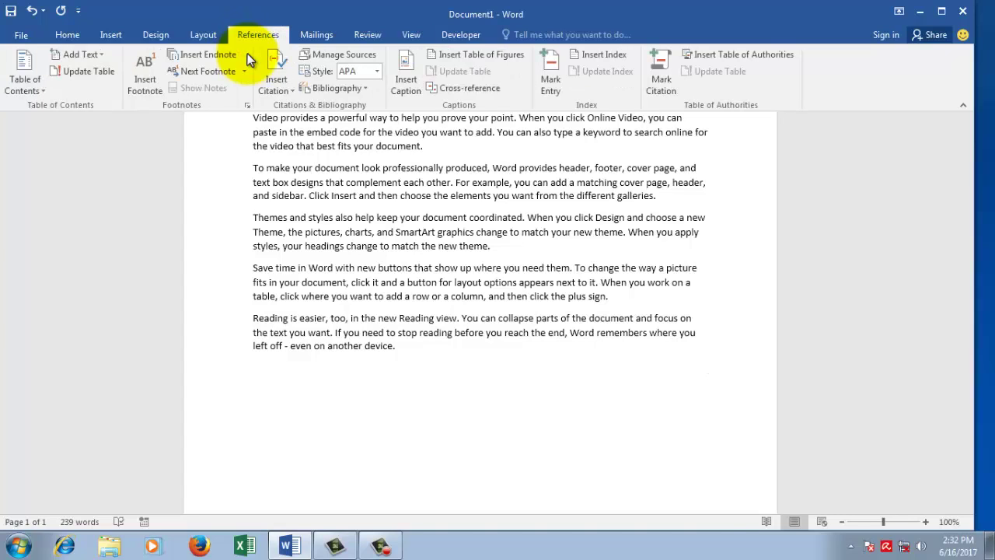
scroll(392, 227, "up", 2)
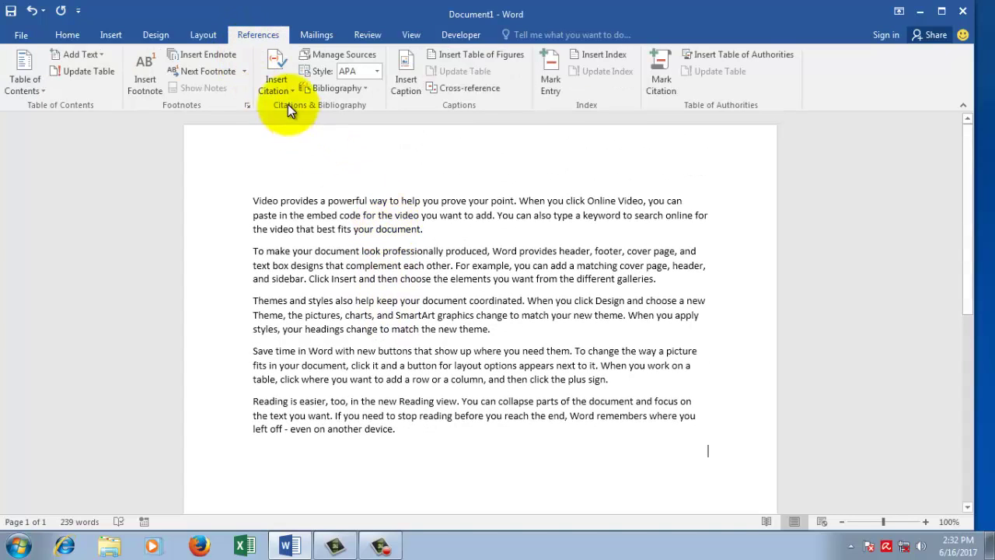
left_click(432, 149)
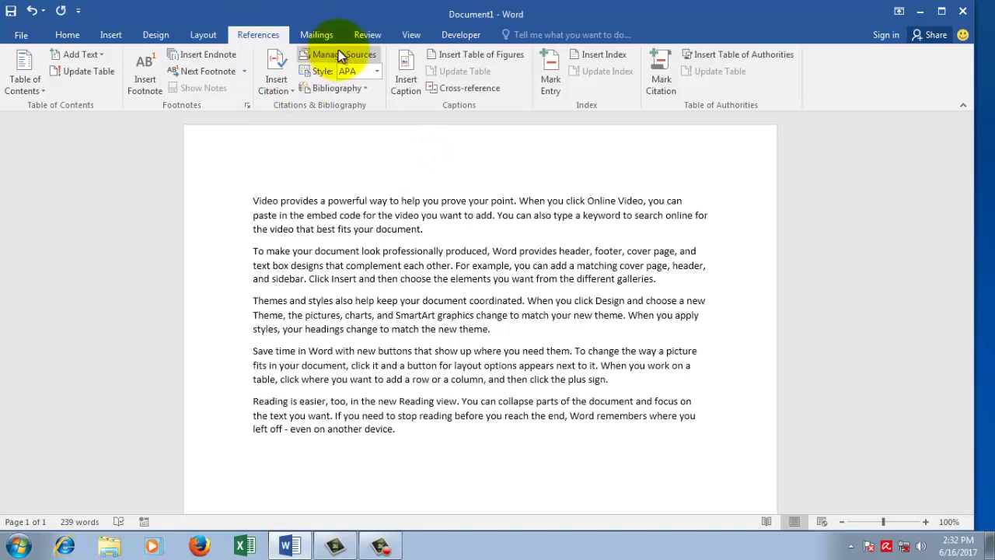
left_click(411, 35)
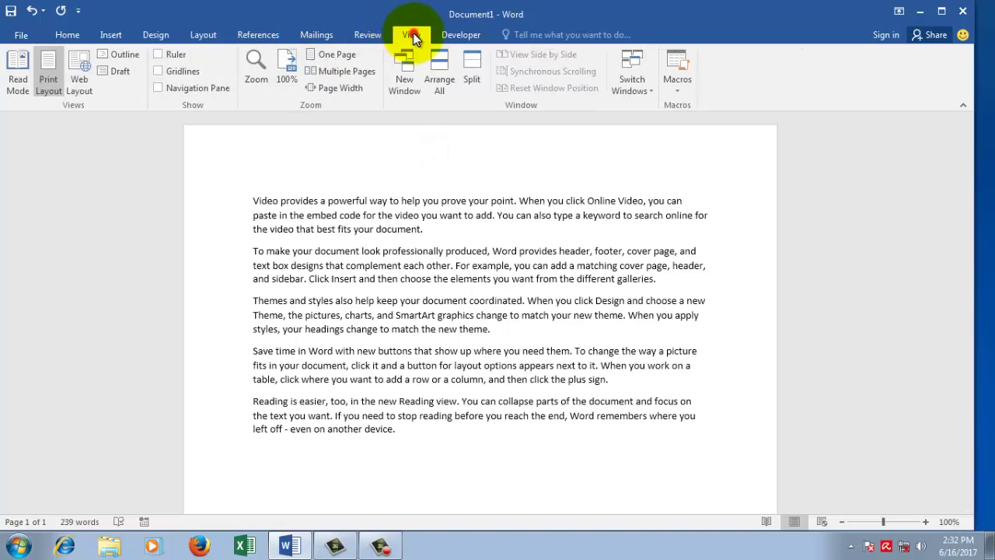
left_click(257, 79)
left_click(454, 176)
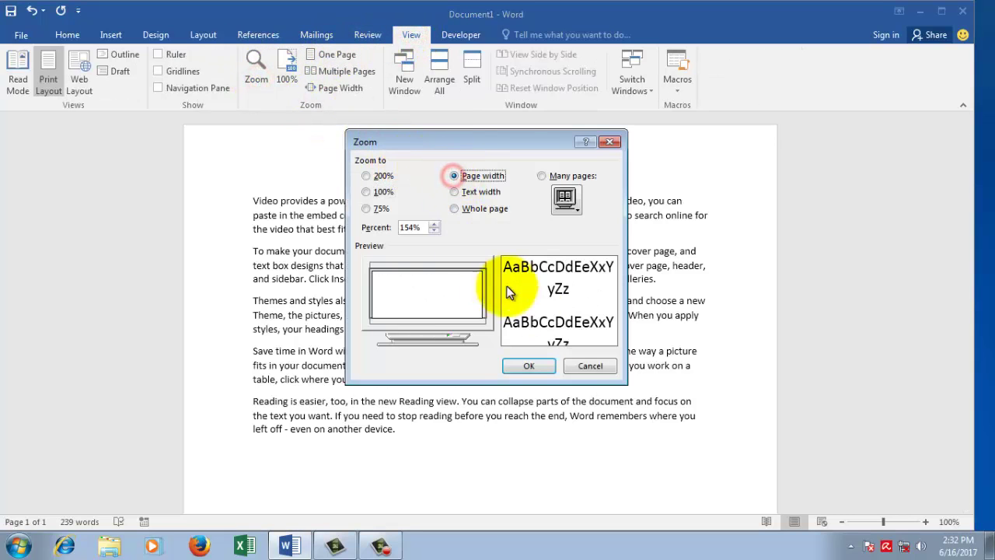
left_click(528, 365)
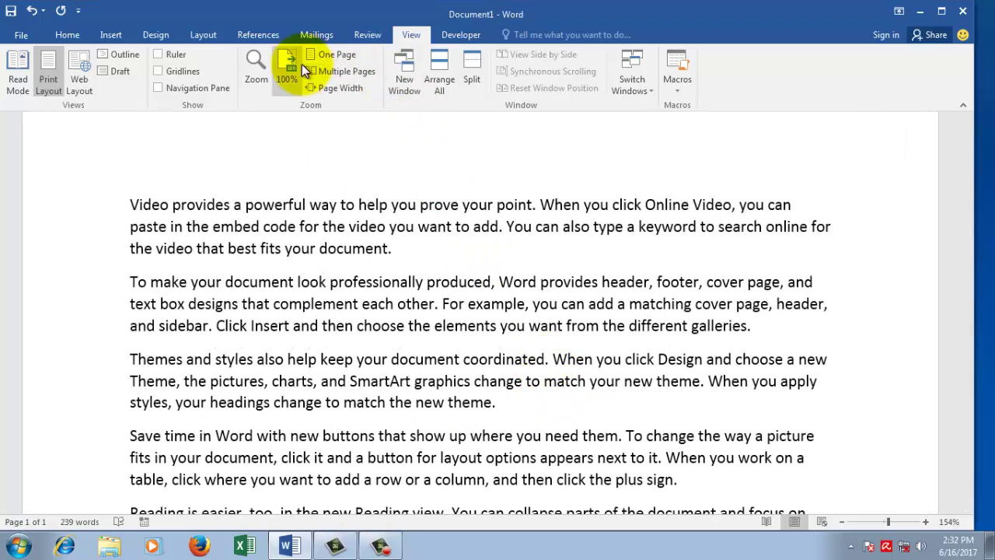
left_click(295, 73)
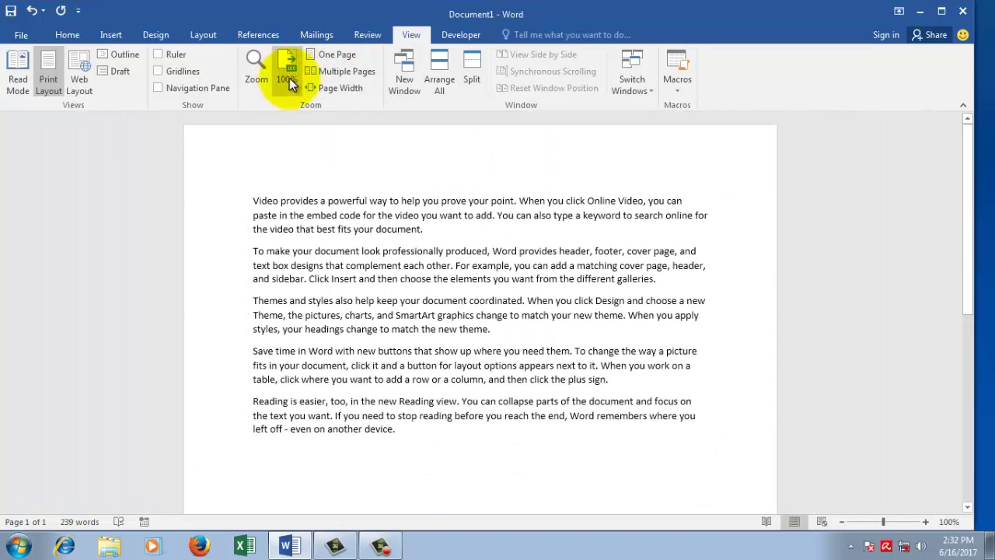
left_click(327, 57)
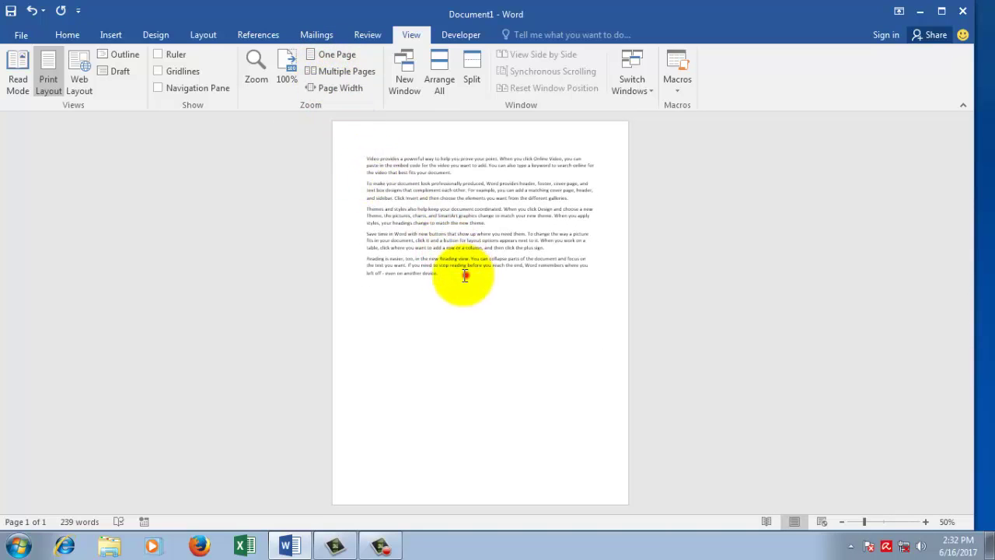
key("ctrl+a")
left_click(335, 74)
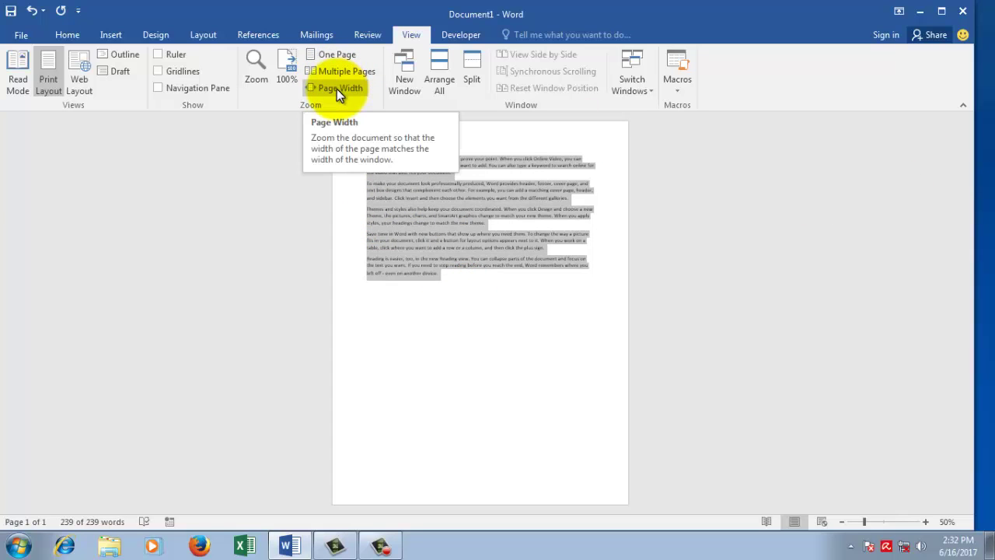
left_click(336, 89)
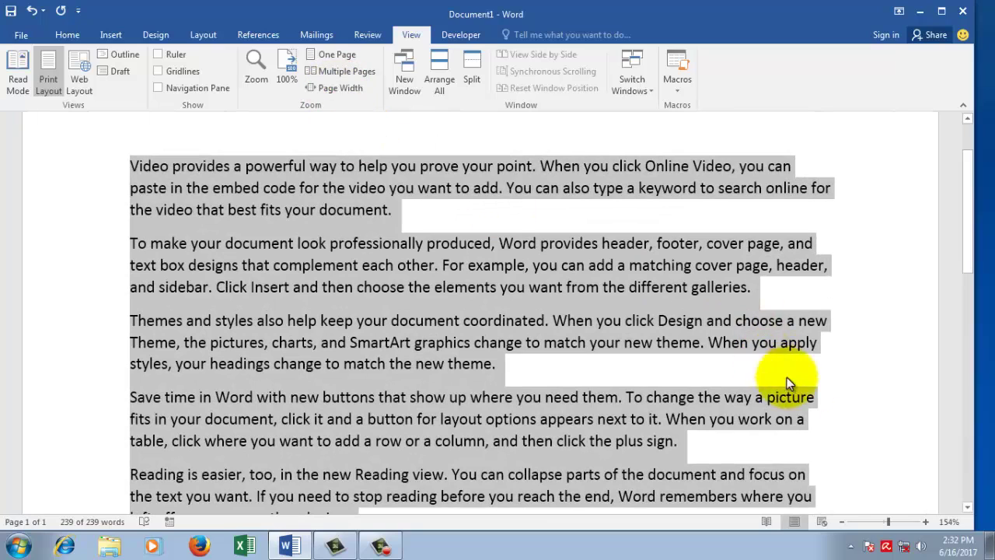
left_click(885, 522)
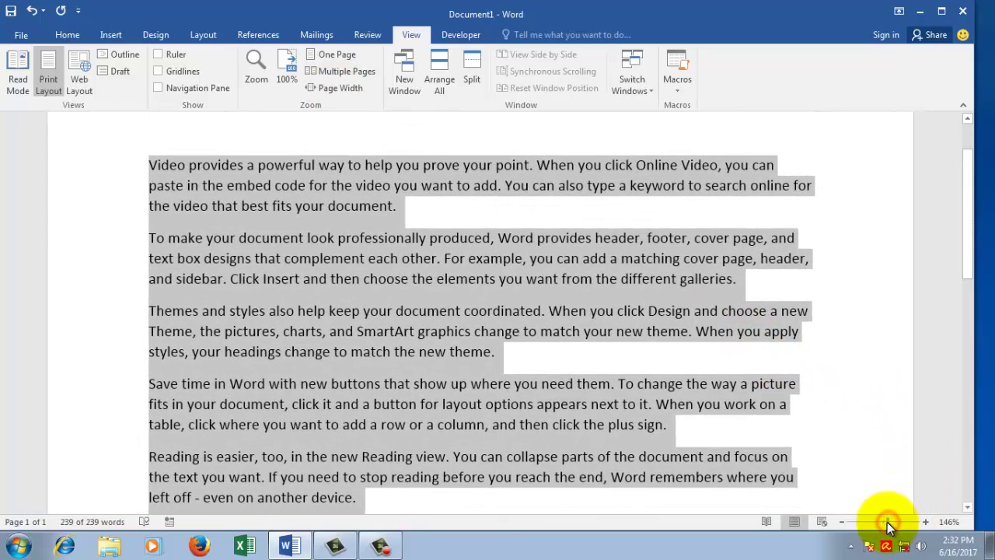
left_click(681, 451)
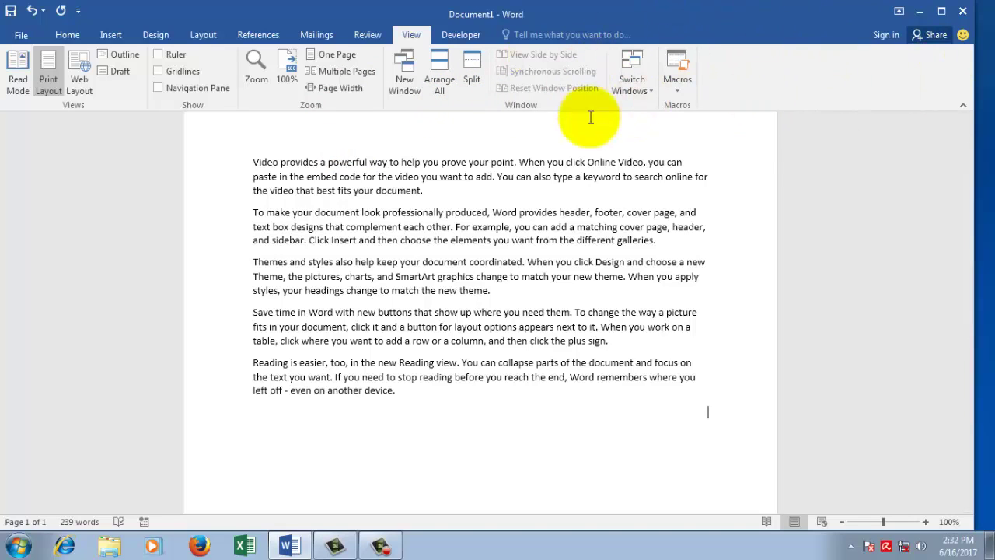
left_click(373, 547)
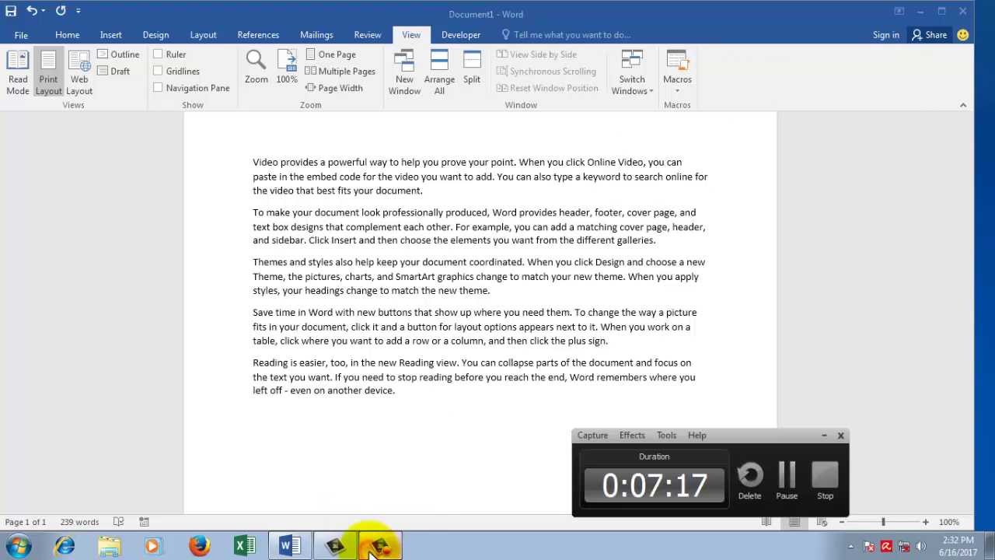
left_click(825, 437)
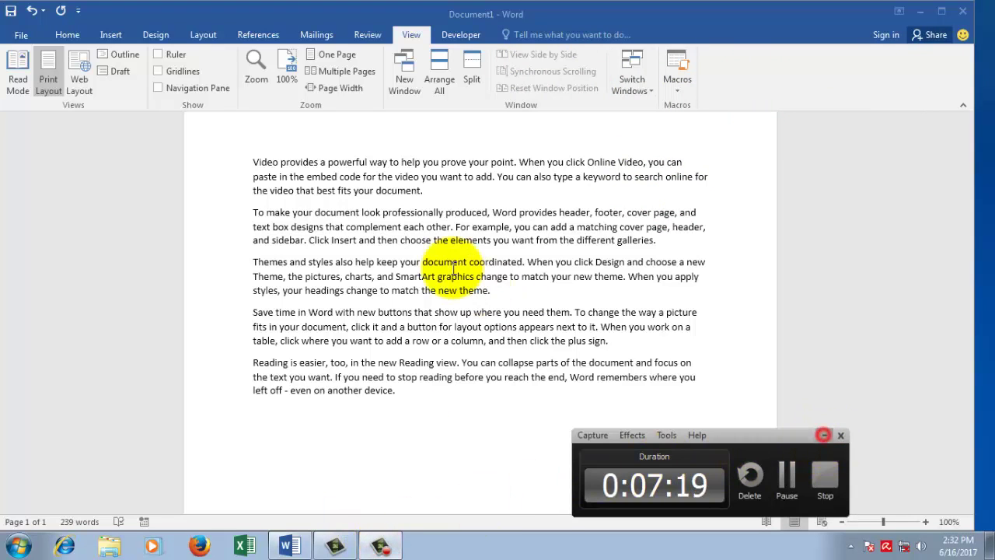
left_click(405, 92)
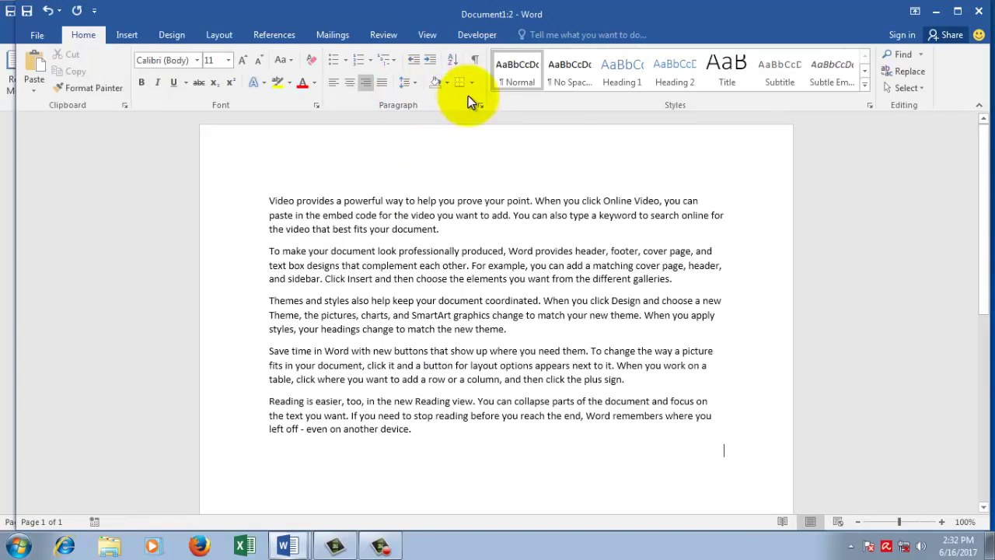
left_click(298, 549)
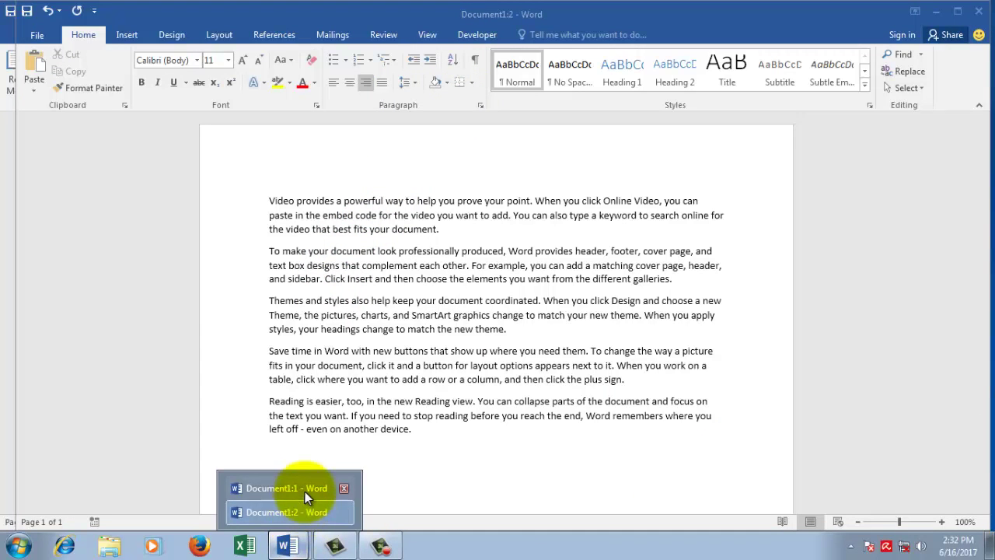
mouse_move(286, 488)
left_click(303, 491)
left_click(292, 549)
left_click(299, 511)
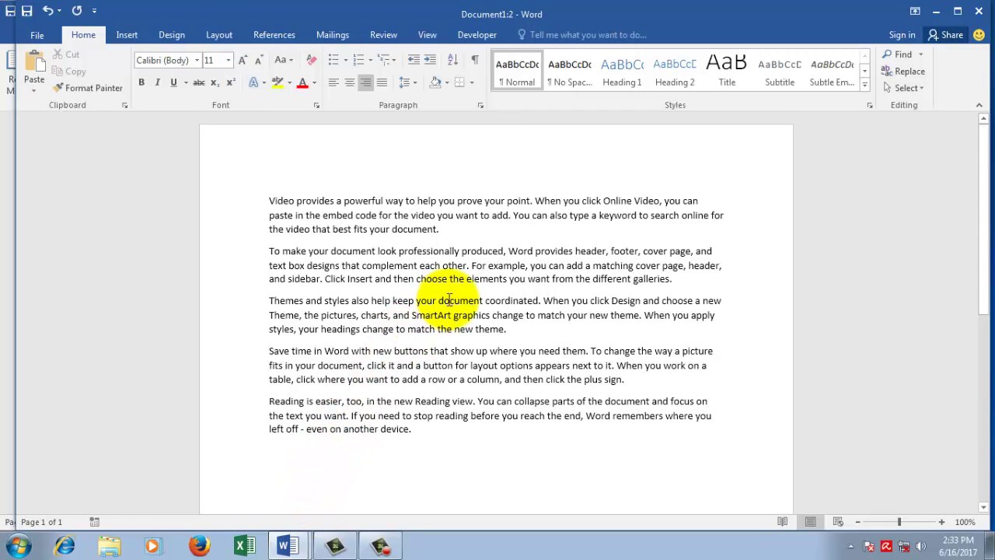
left_click(981, 10)
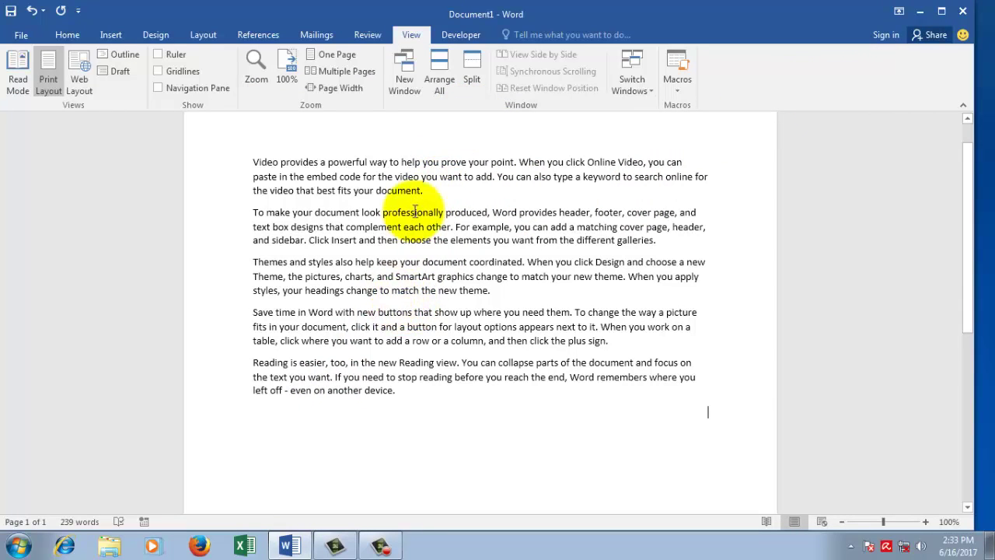
Step: Maximize Word, split the document into two panes and rejoin them, then open Document1:2
left_click(437, 78)
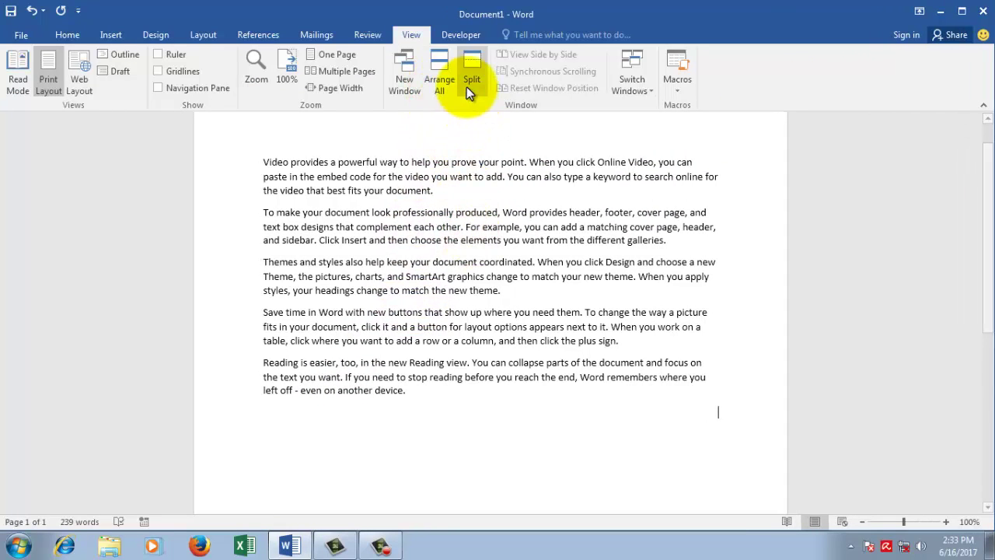
left_click(468, 82)
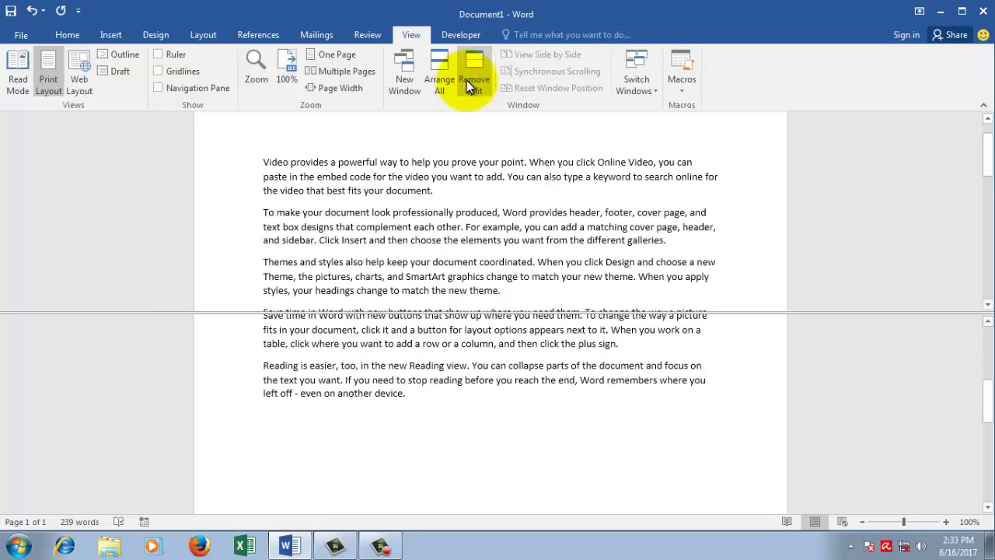
left_click(504, 416)
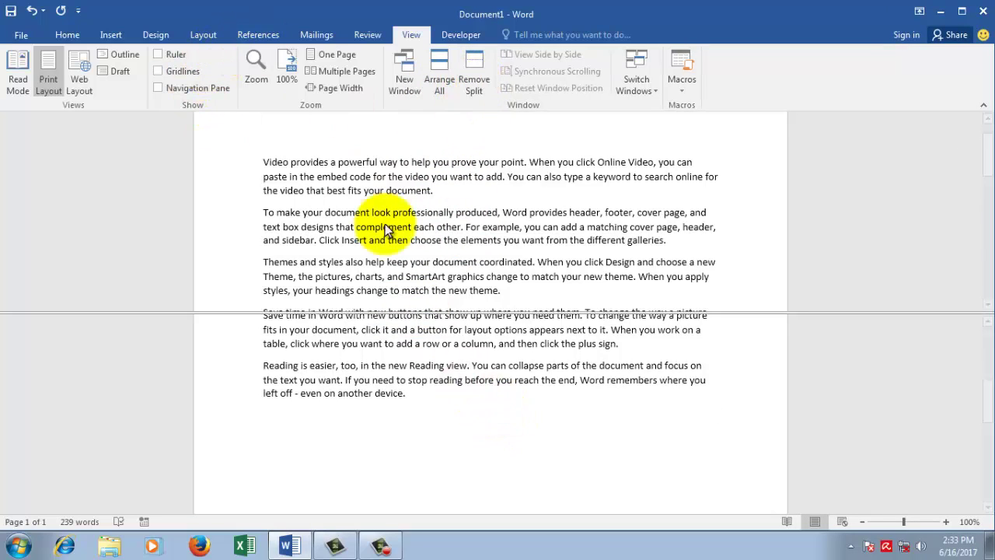
left_click(464, 71)
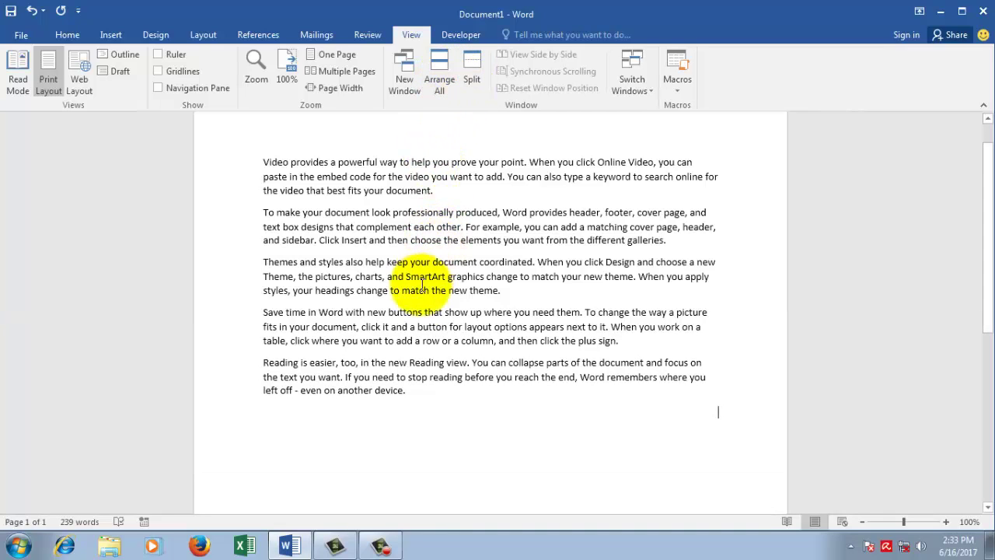
left_click(418, 81)
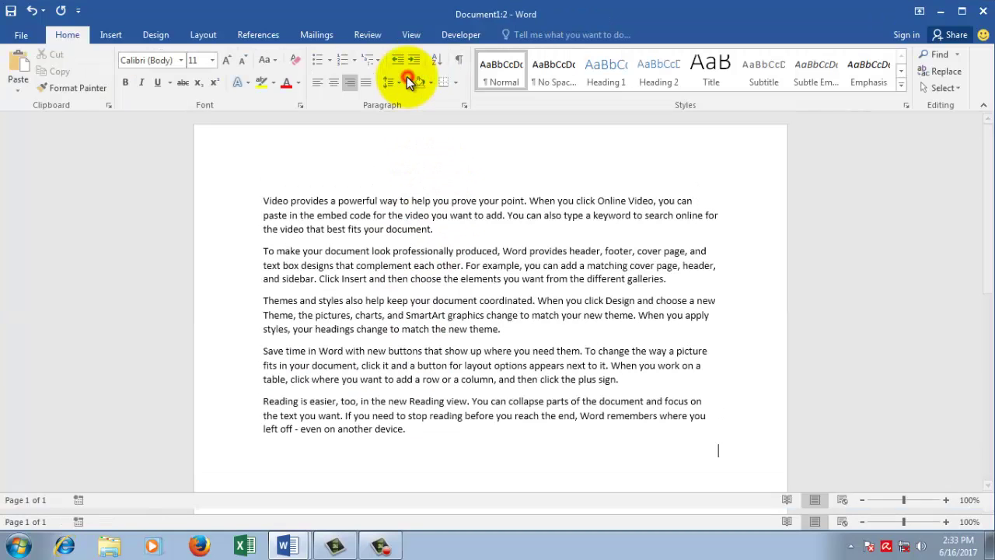
left_click(412, 35)
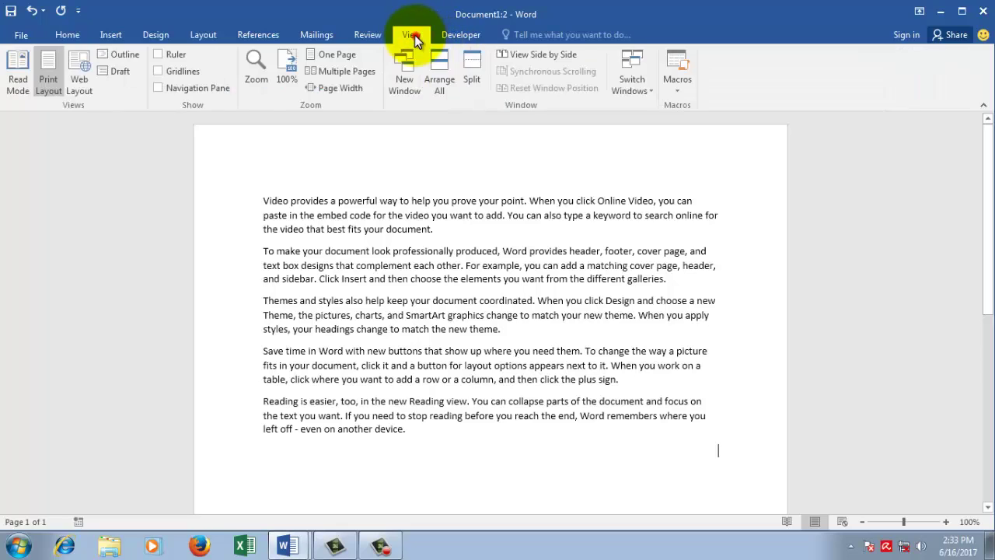
Step: Show the two document windows side by side, turn it off, then on again
left_click(509, 56)
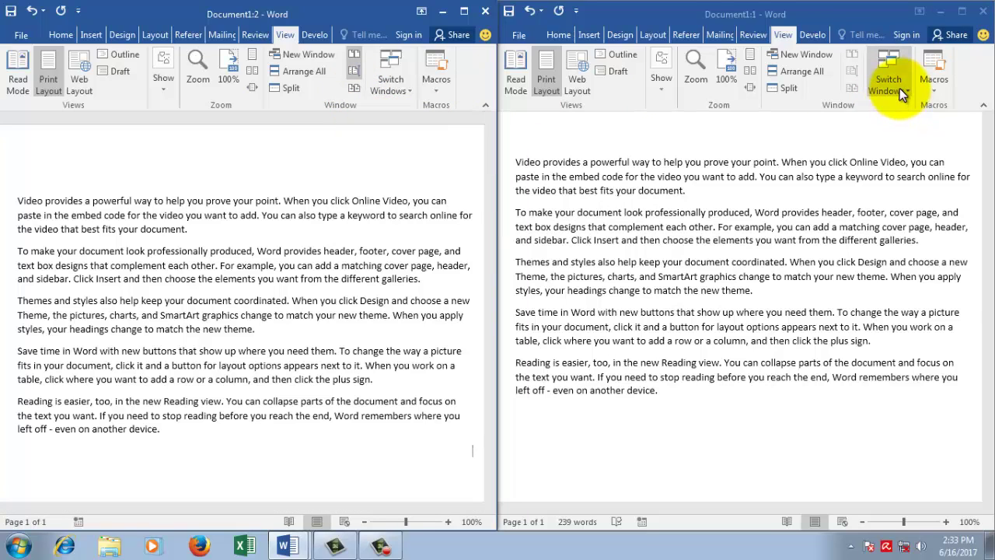
left_click(354, 58)
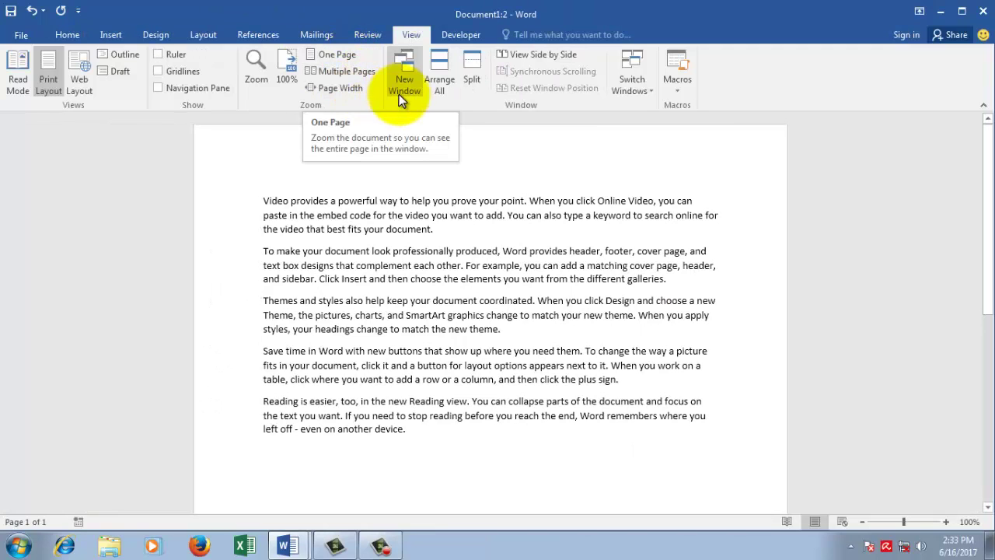
left_click(519, 56)
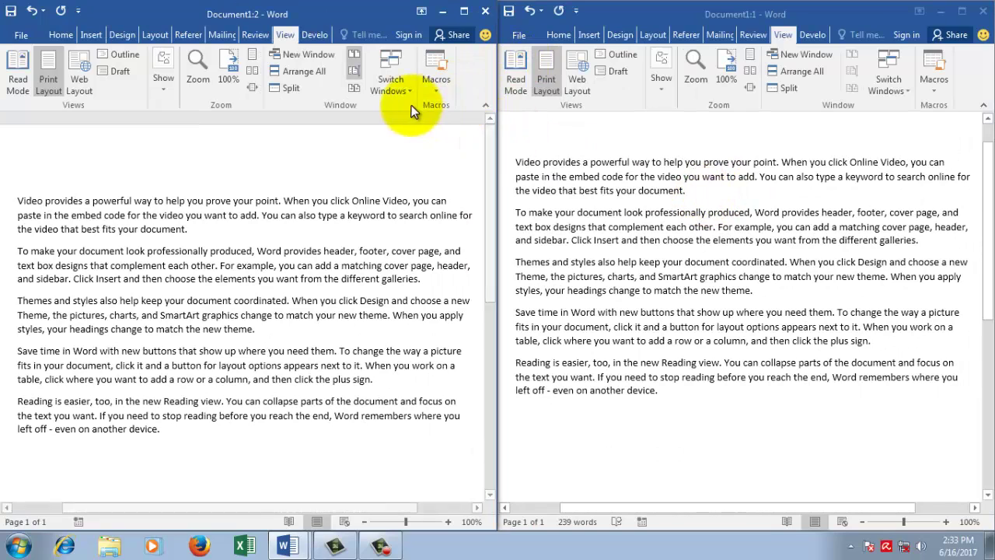
Step: Switch between Document1:1 and Document1:2, reset window positions, and activate Document1:1
left_click(409, 93)
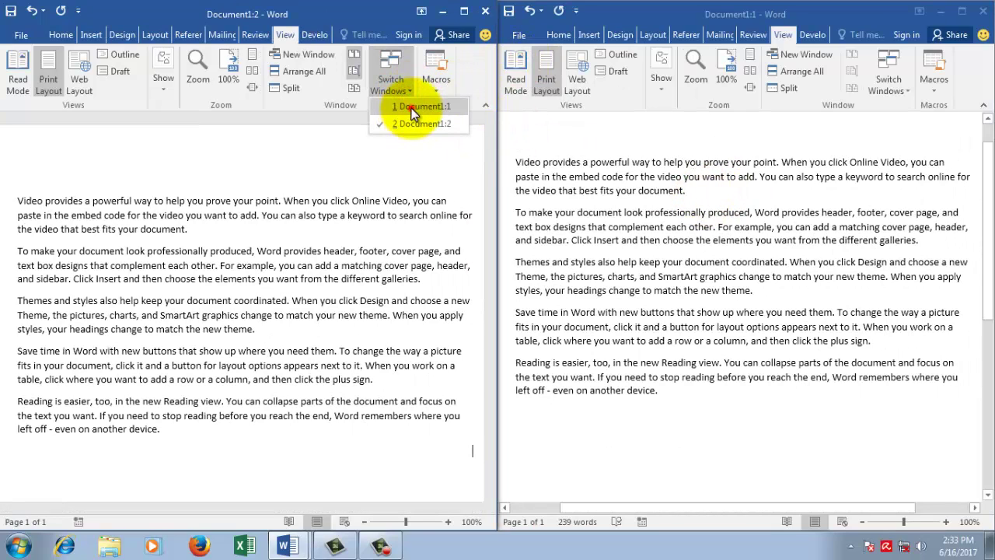
left_click(411, 108)
left_click(412, 88)
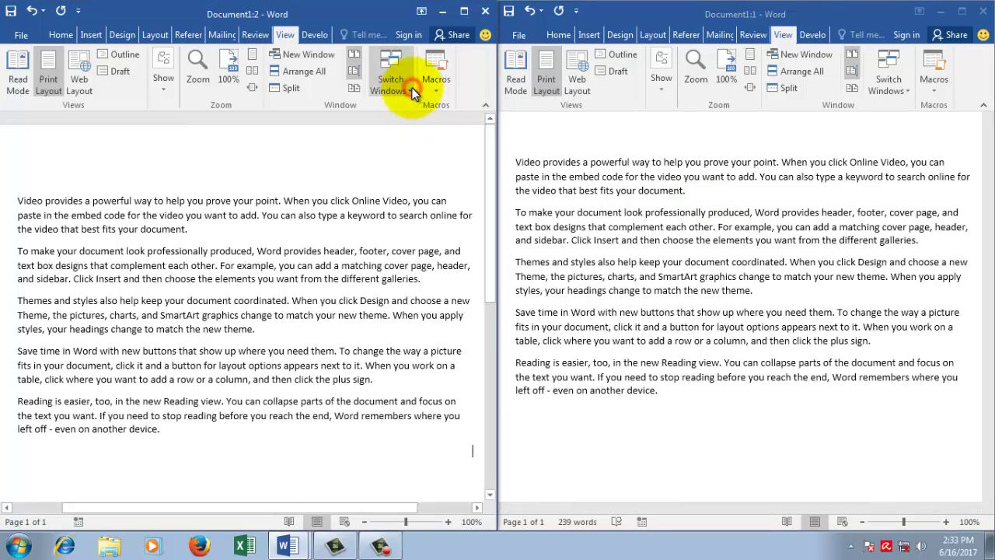
left_click(401, 120)
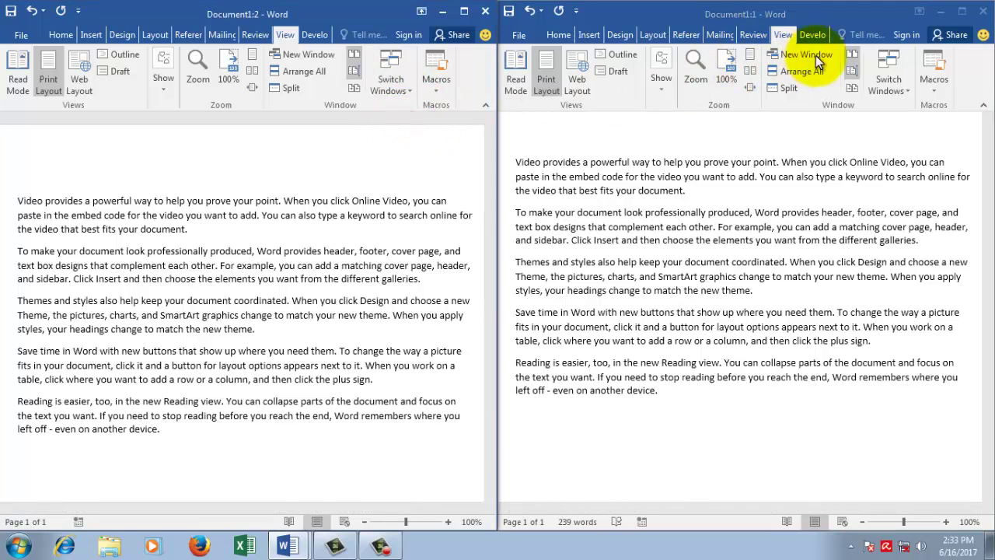
left_click(350, 90)
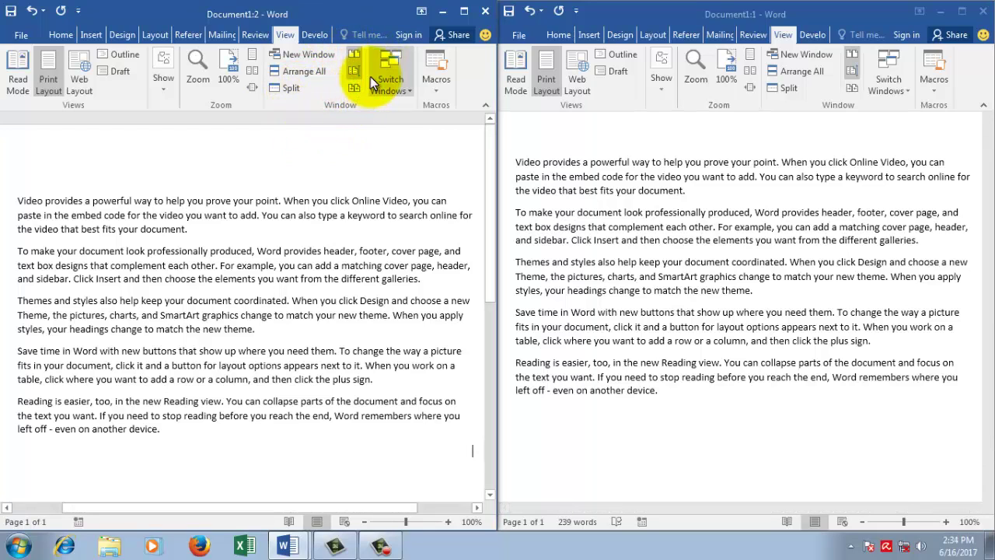
left_click(404, 87)
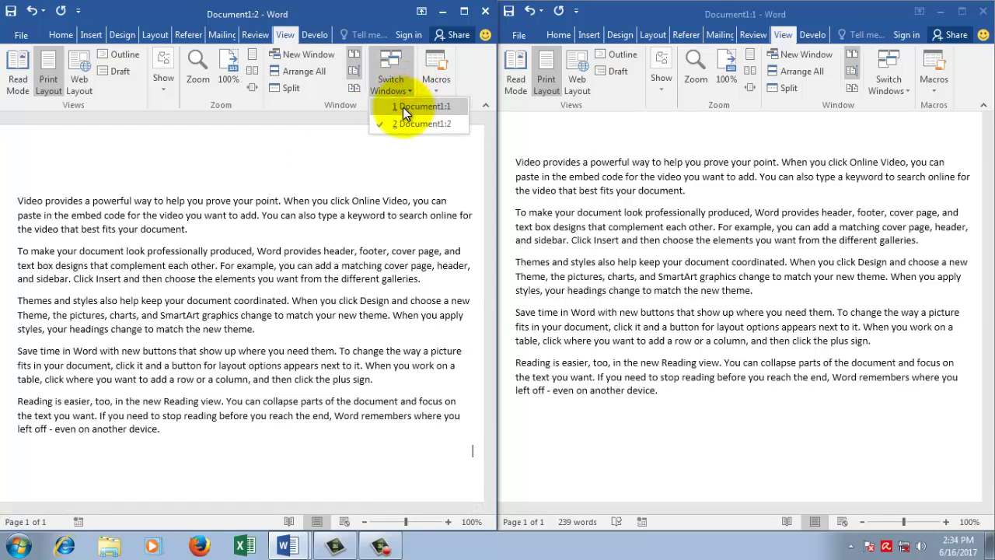
left_click(402, 106)
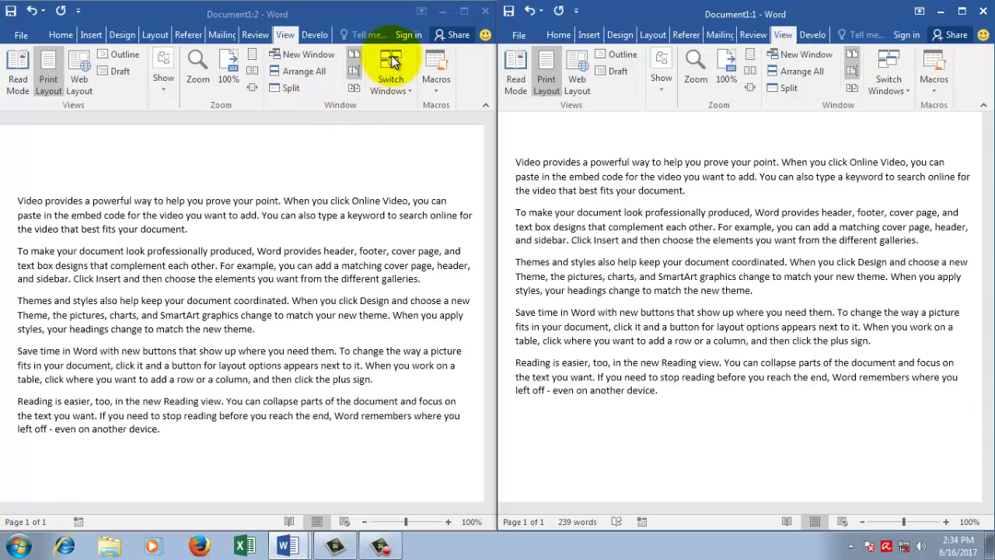
Step: Close the Document1:1 window, ending the side-by-side view
left_click(980, 13)
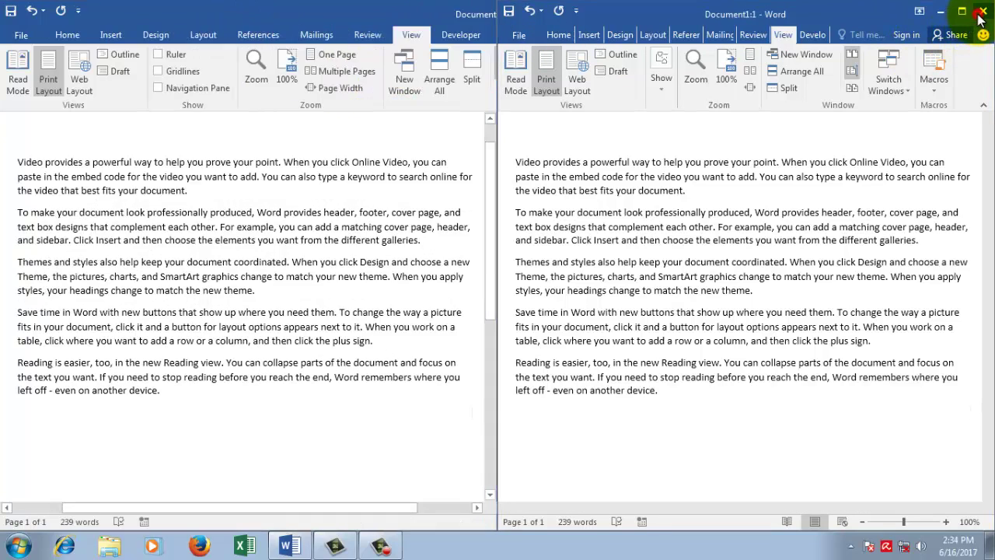
left_click(981, 14)
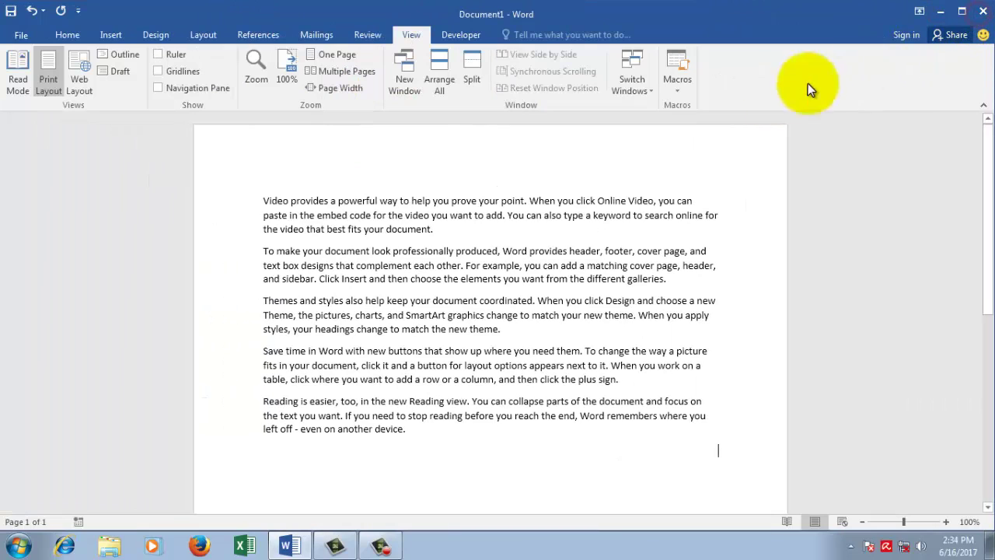
left_click(474, 56)
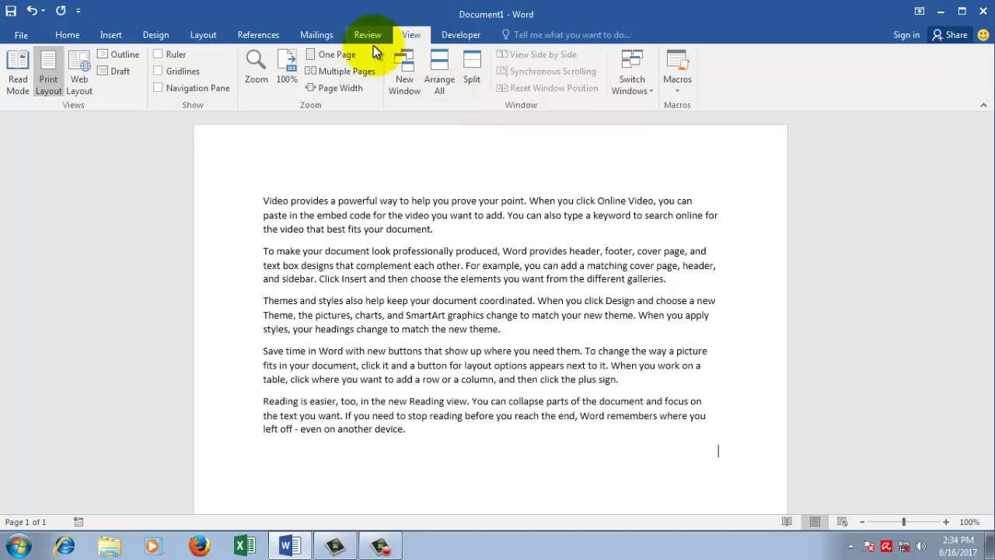
Step: Open a new window of the document, then switch to Document1:1
left_click(421, 85)
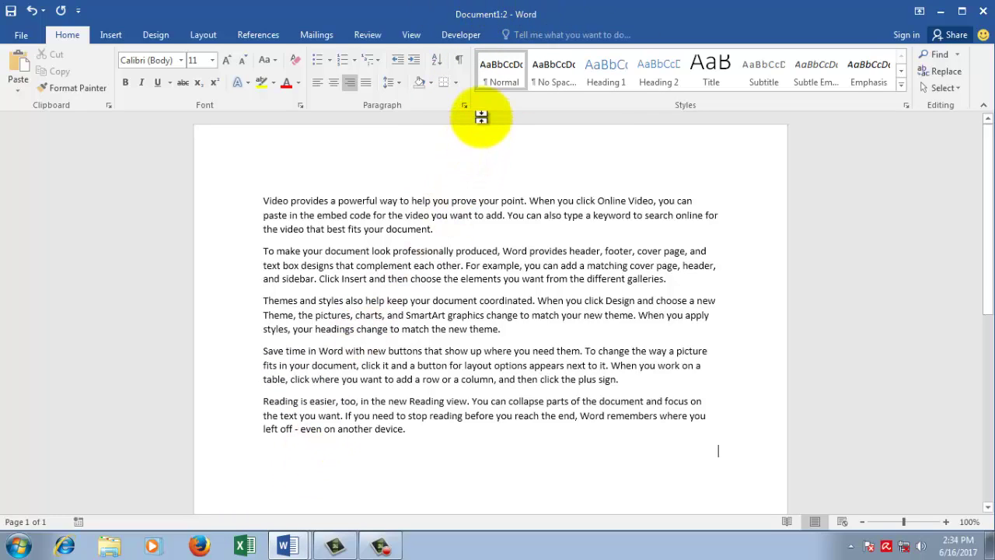
left_click(411, 37)
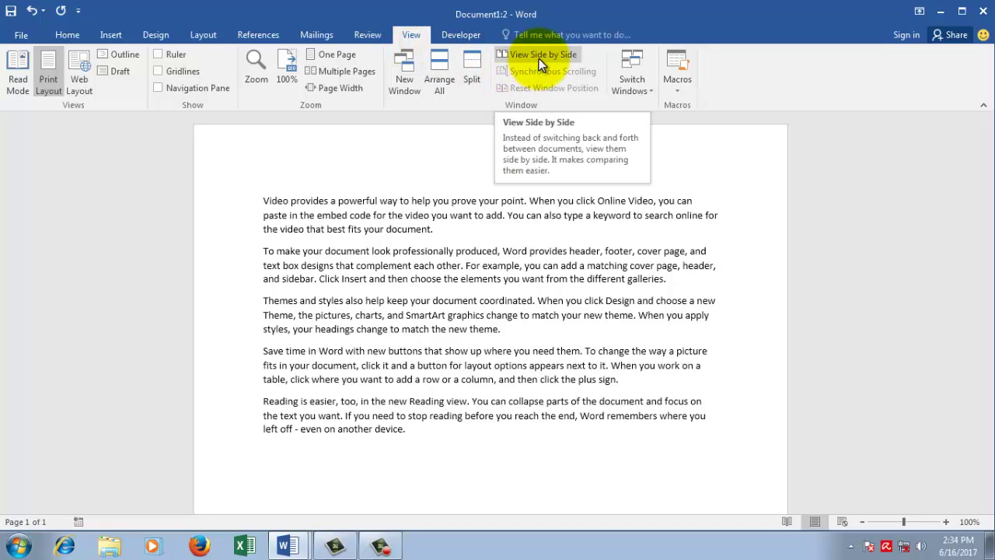
left_click(652, 94)
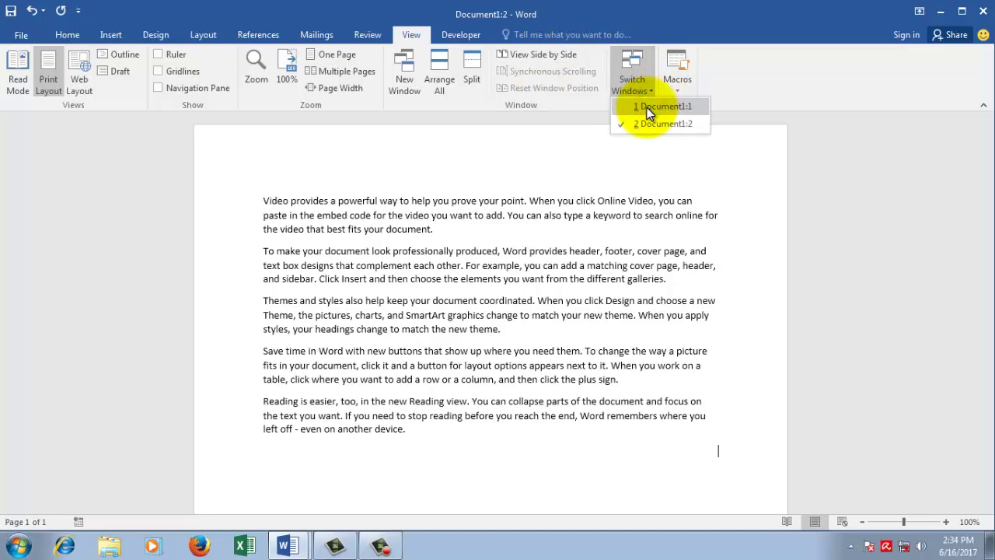
left_click(648, 108)
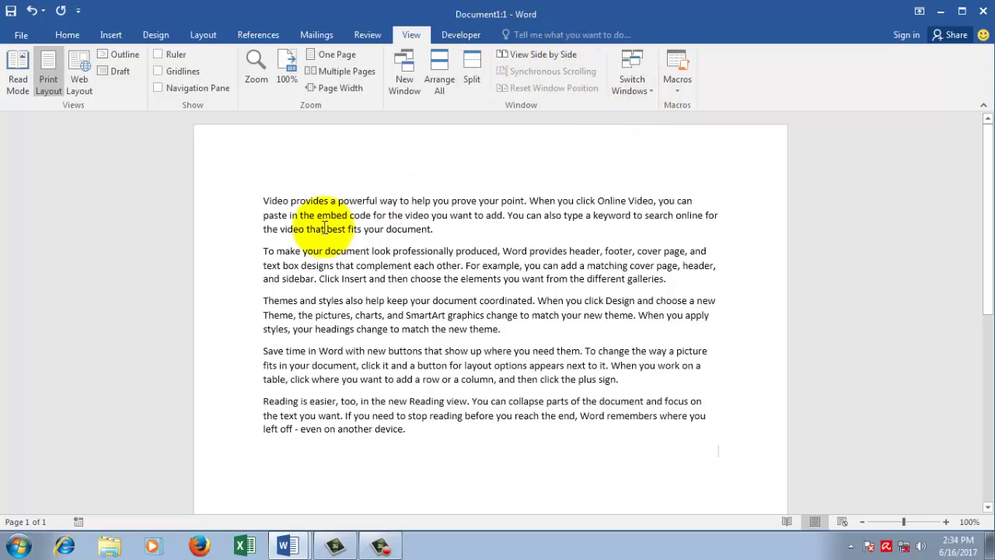
Step: Select the first paragraph and make its text red and bold
left_click_drag(265, 204, 455, 227)
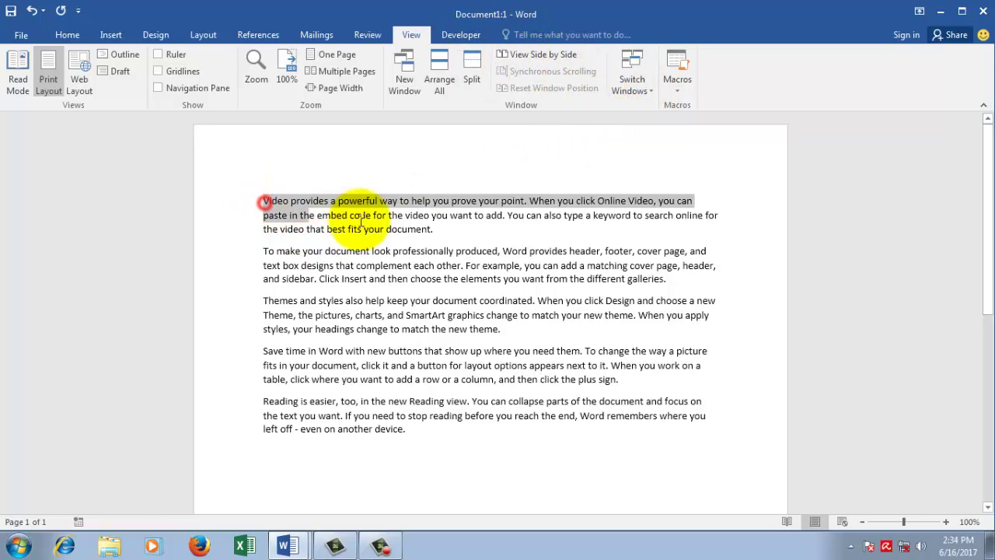
left_click(66, 36)
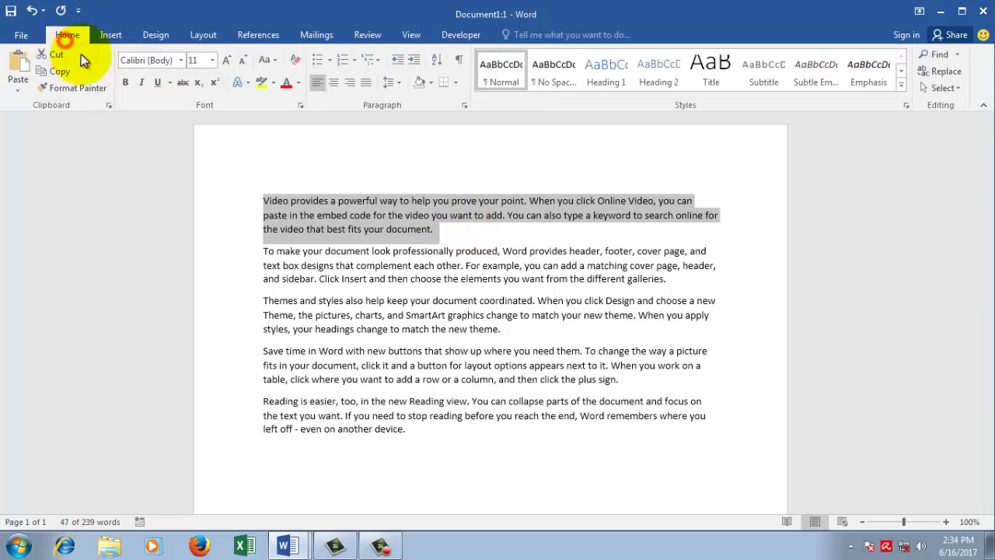
left_click(299, 84)
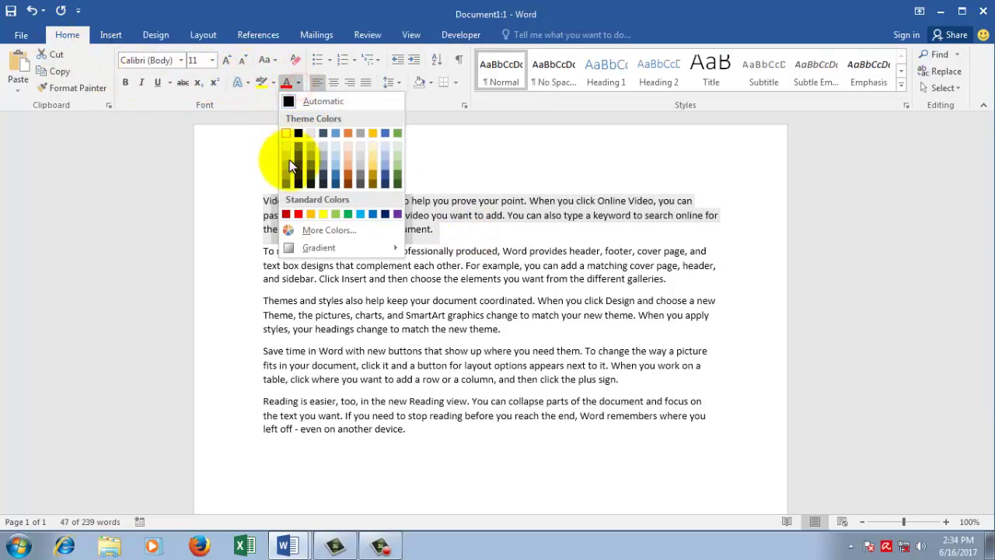
left_click(299, 213)
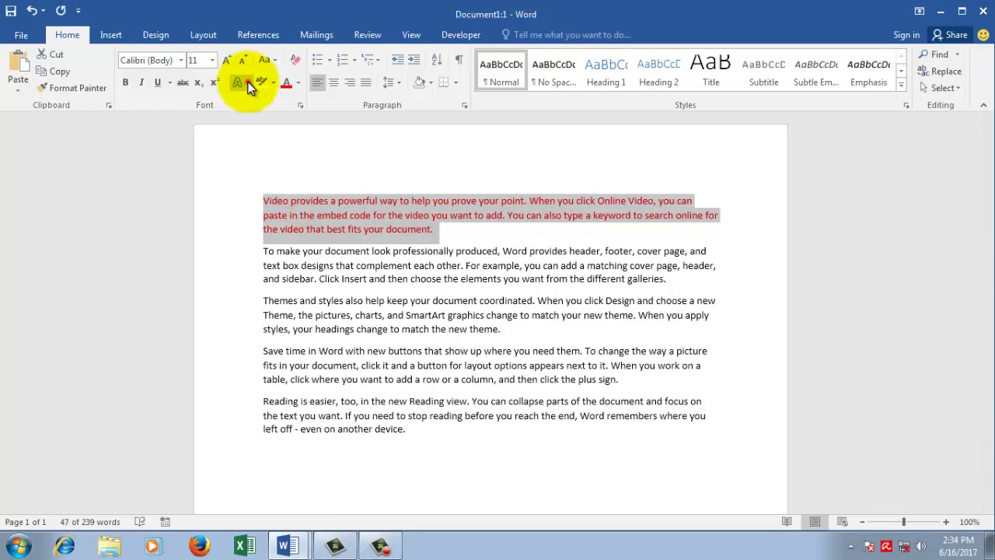
left_click(246, 87)
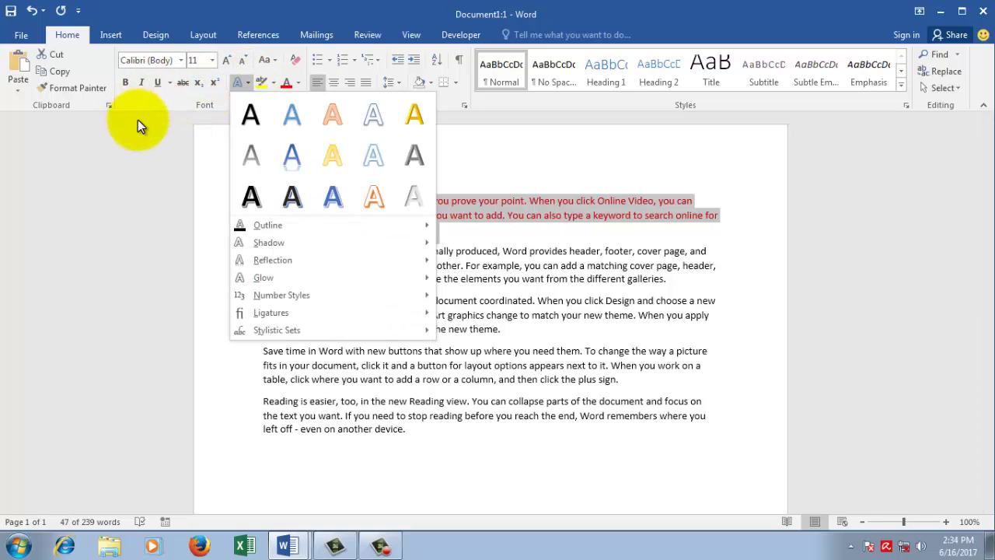
left_click(123, 86)
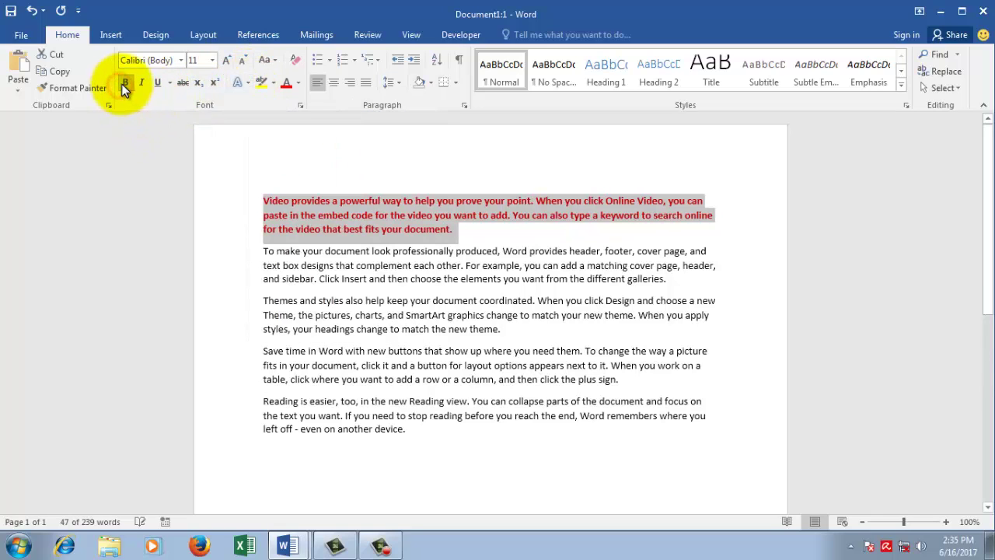
Step: Apply yellow text highlighting to the first paragraph
left_click(273, 83)
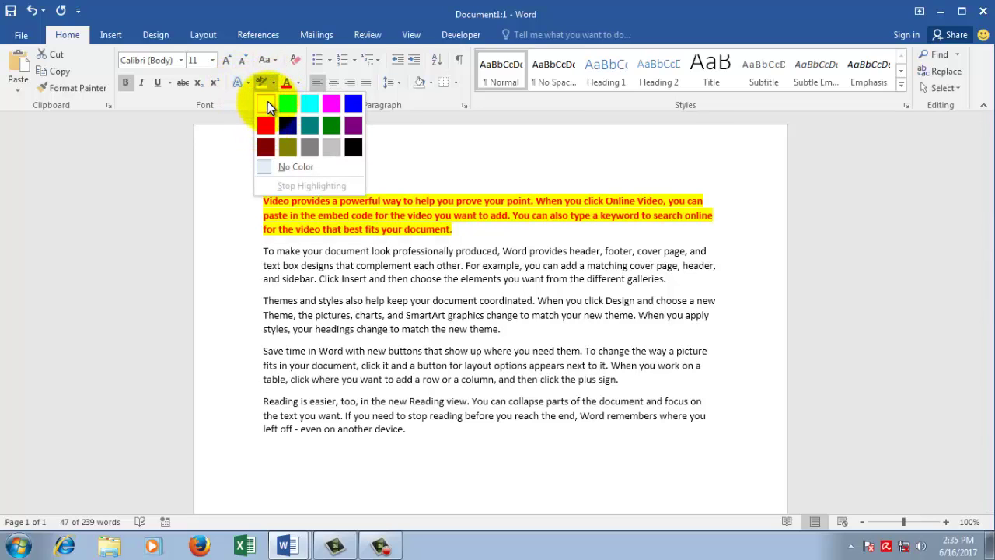
left_click(268, 105)
left_click(720, 216)
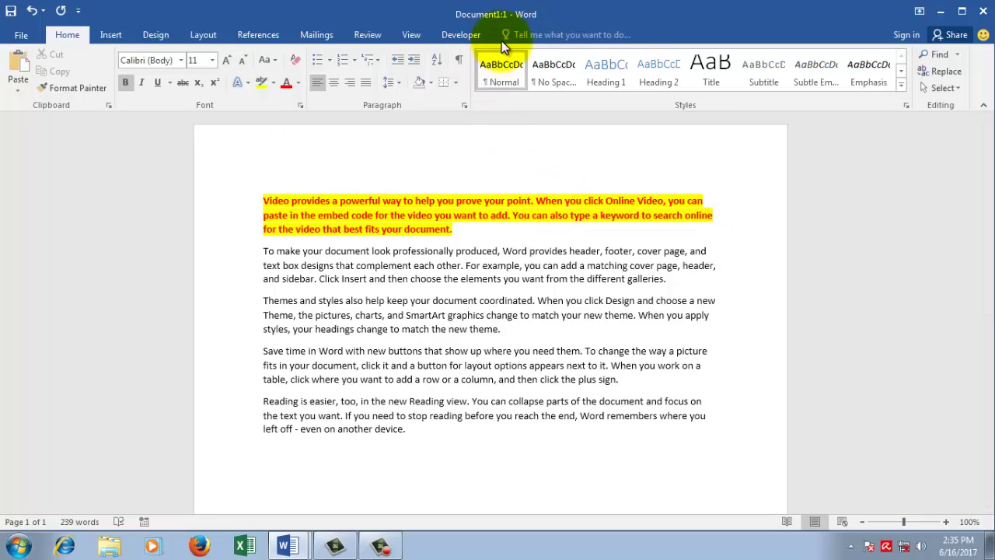
Step: Use Switch Windows to go to the second window and back to Document1:1
left_click(412, 35)
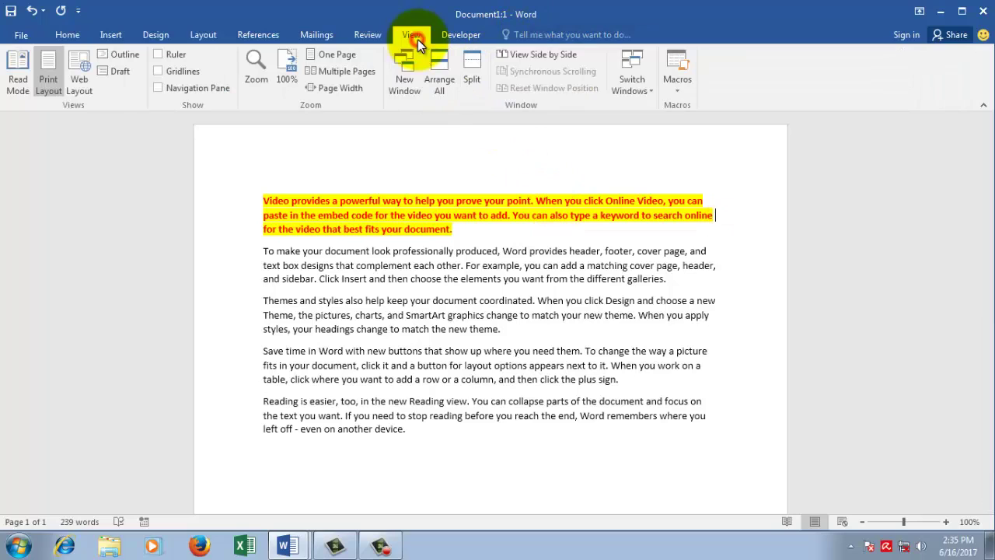
left_click(648, 94)
left_click(640, 130)
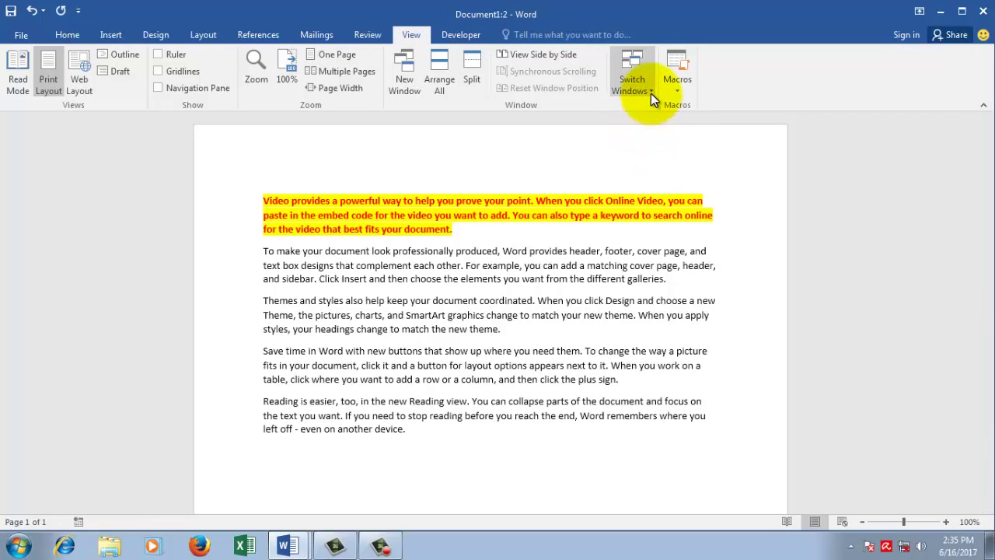
left_click(651, 94)
left_click(636, 109)
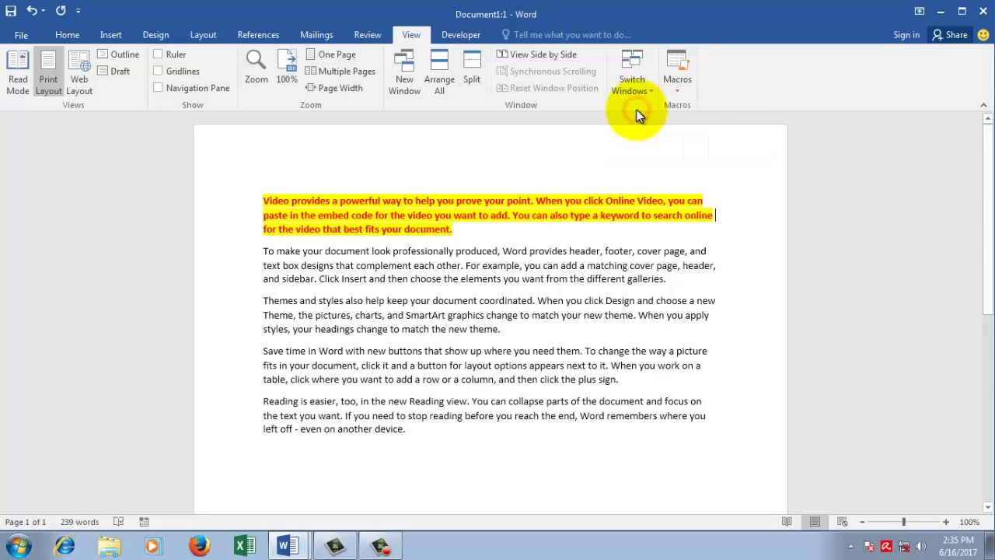
Step: Alternate Document1:2 and Document1:1 from the taskbar, close the extra window, and restore Word
left_click(300, 541)
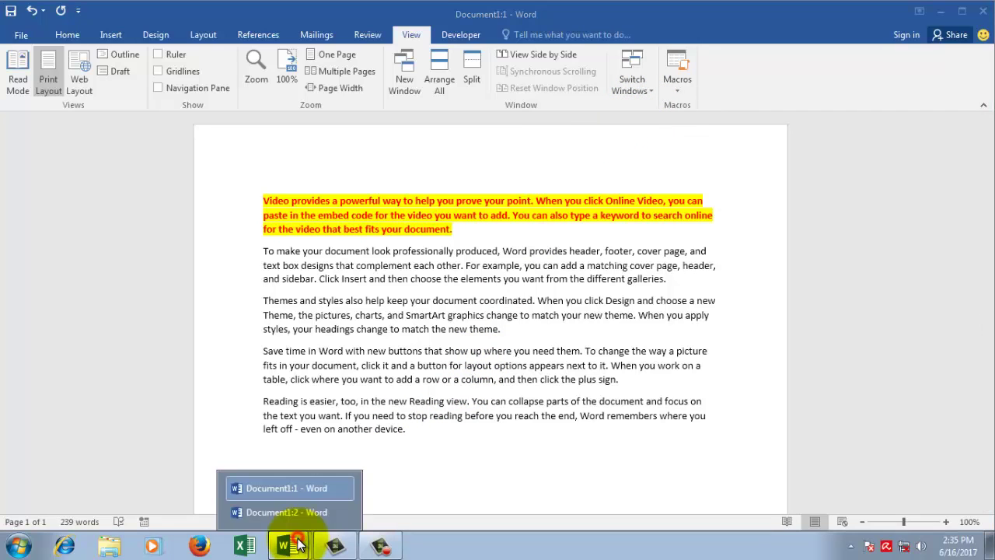
left_click(299, 506)
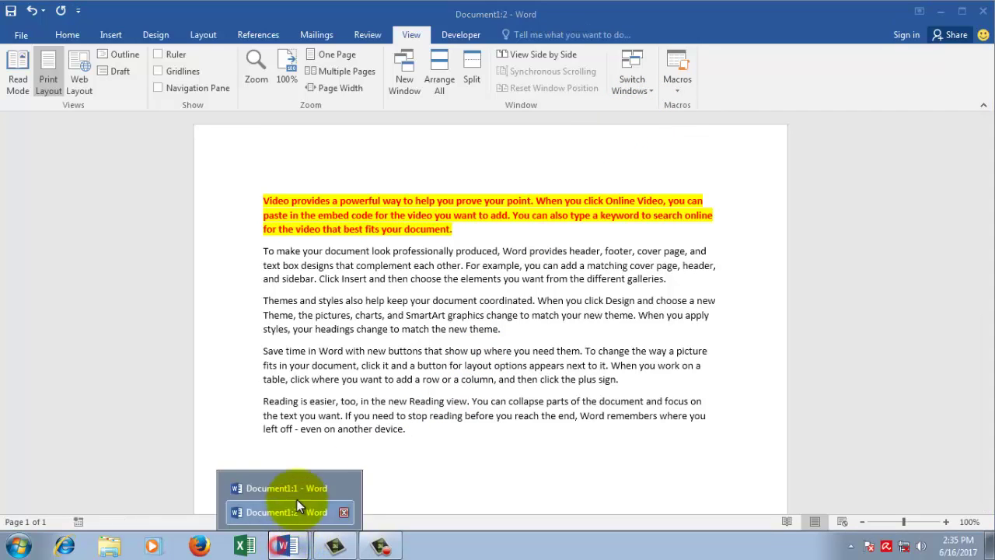
left_click(309, 482)
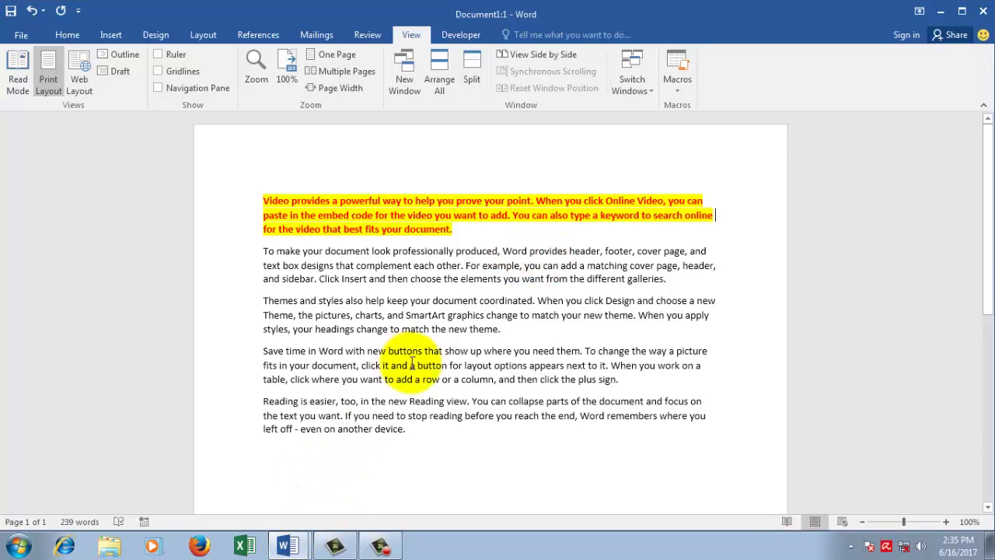
left_click(983, 10)
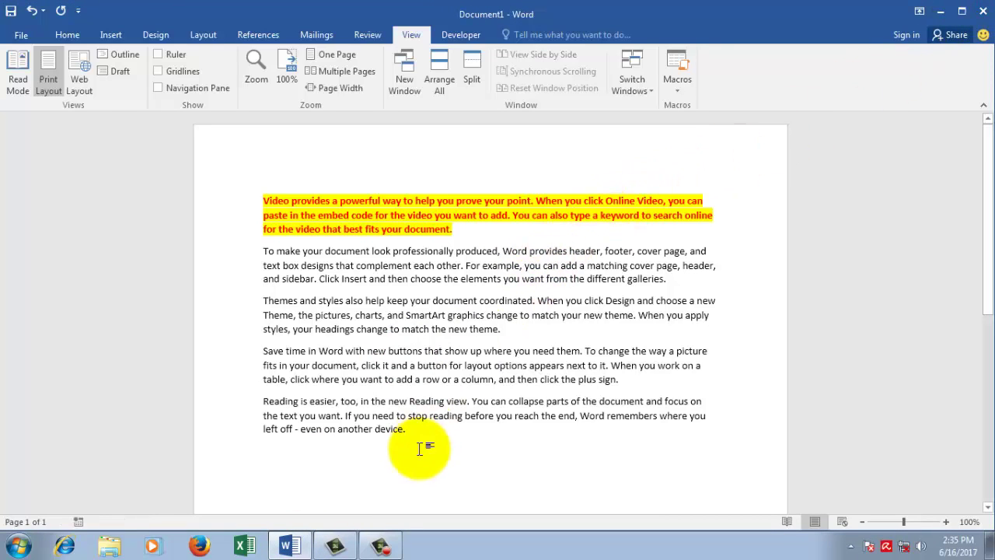
left_click(288, 545)
left_click(288, 546)
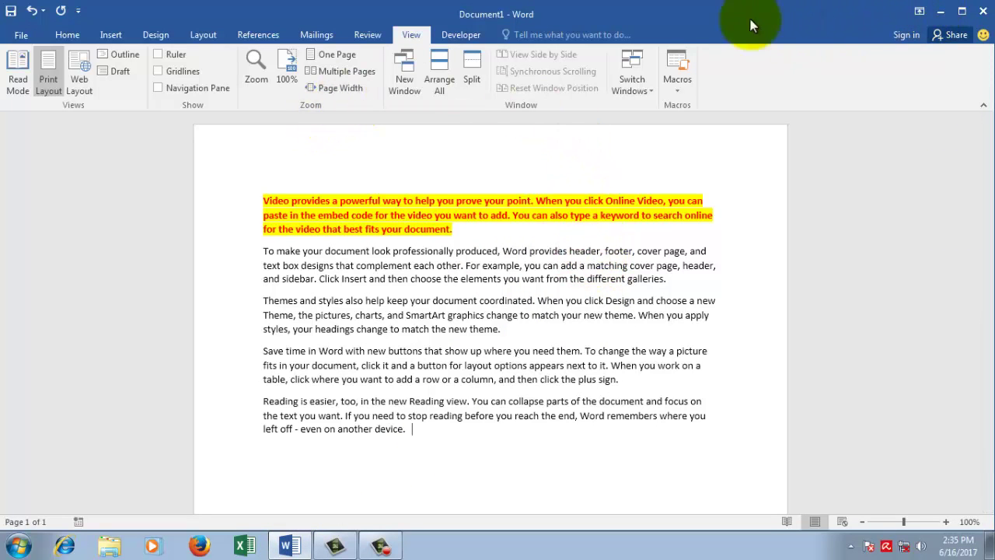
Step: Minimise and restore Word from the taskbar, then create a new blank Document2
left_click(32, 40)
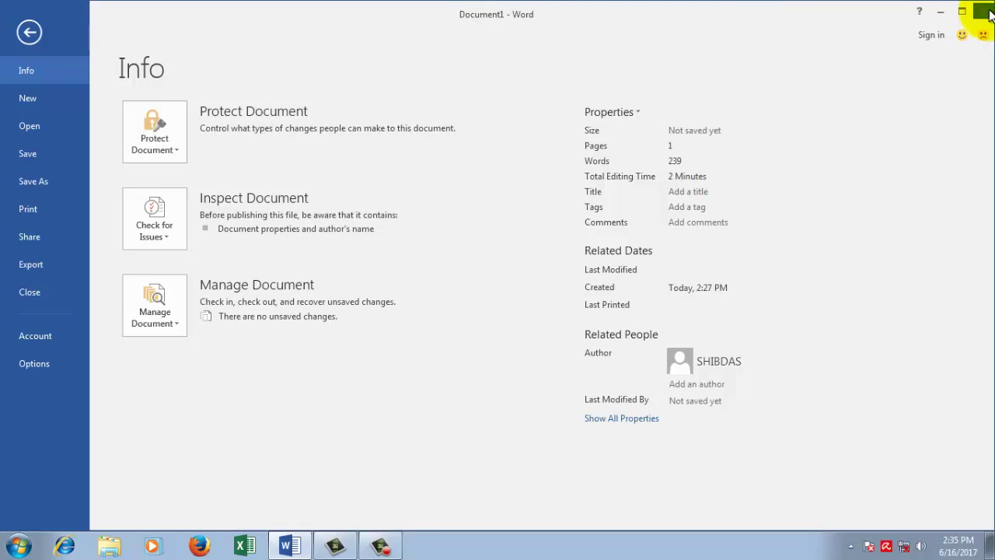
left_click(941, 12)
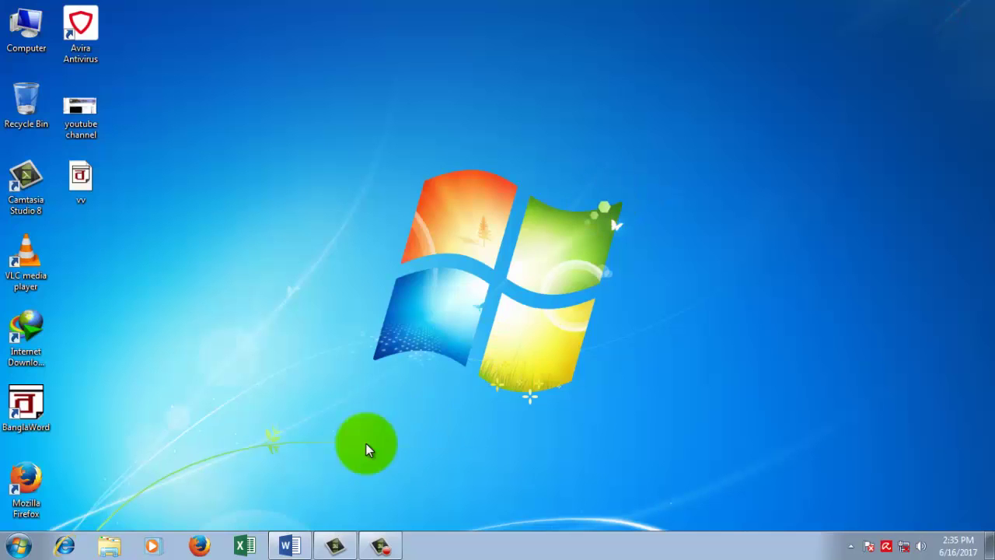
left_click(18, 545)
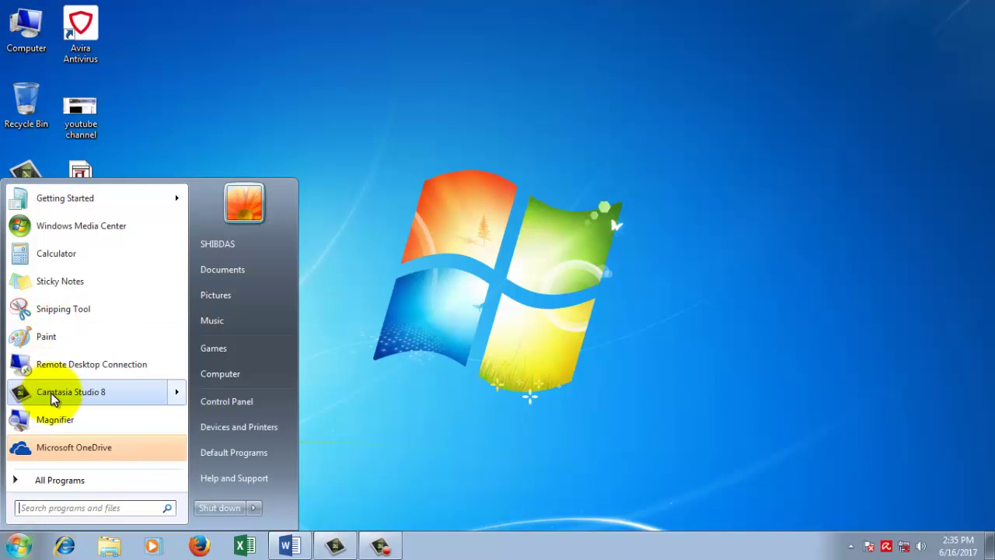
left_click(286, 546)
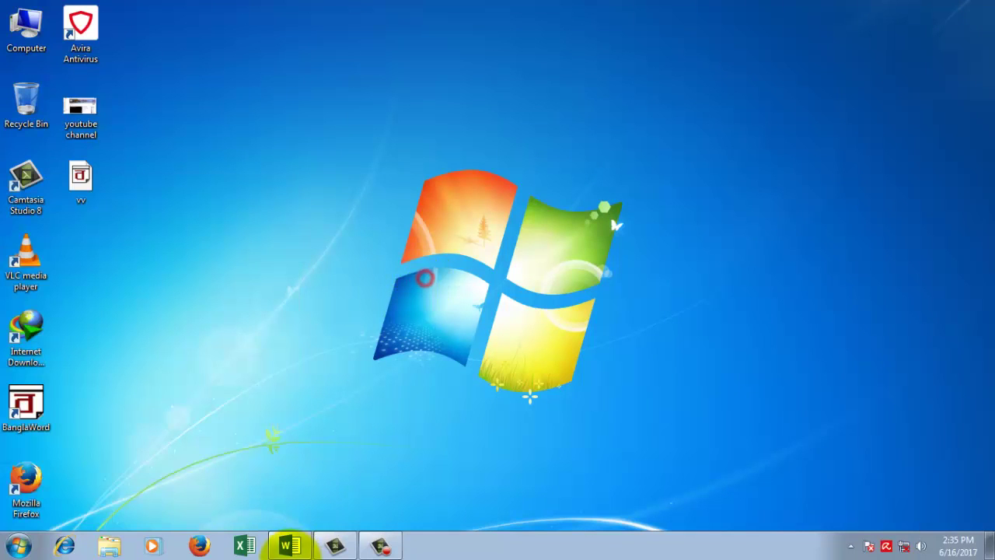
left_click(286, 547)
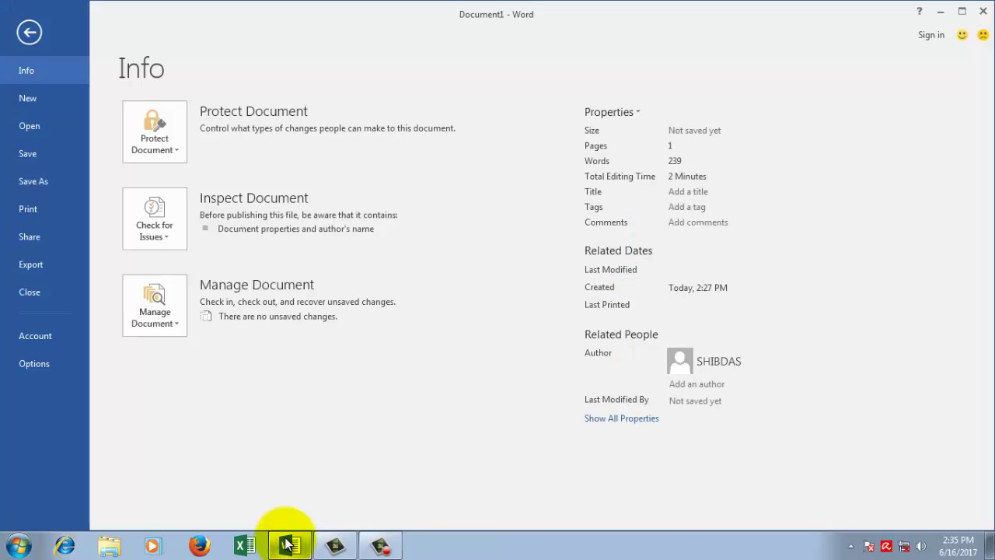
left_click(39, 101)
left_click(204, 225)
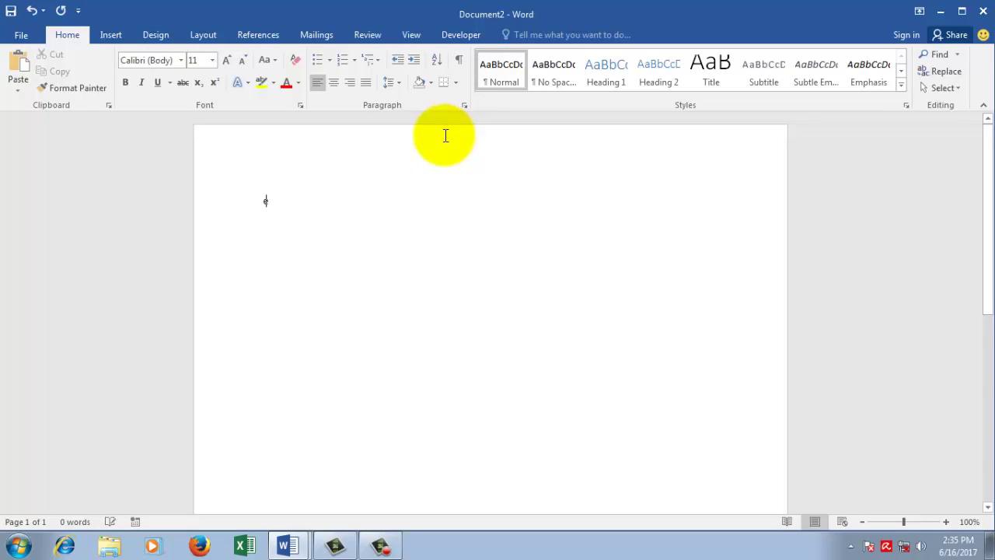
Step: Type 'eythyth' into Document2, then switch to Document1 with View > Switch Windows
type("eythyth")
left_click(464, 260)
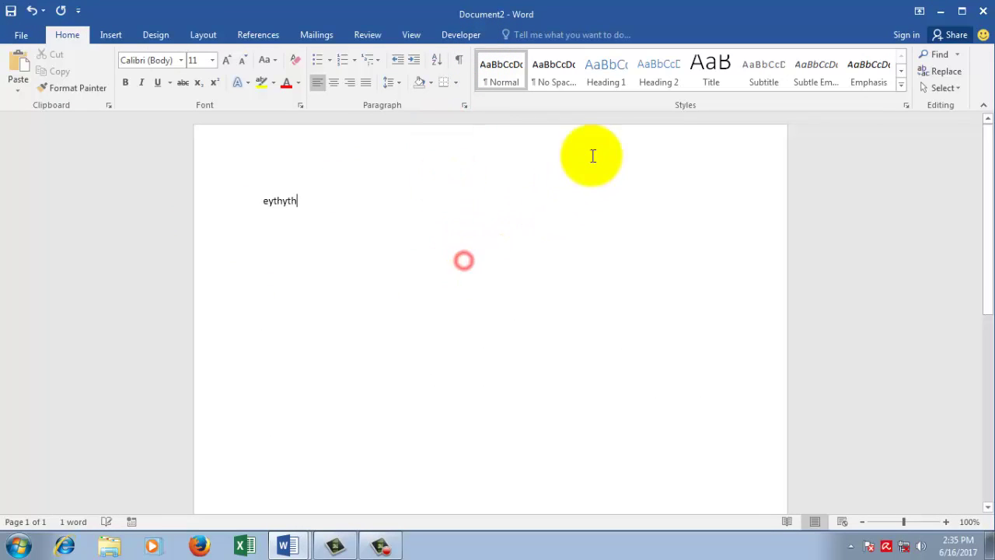
left_click(411, 34)
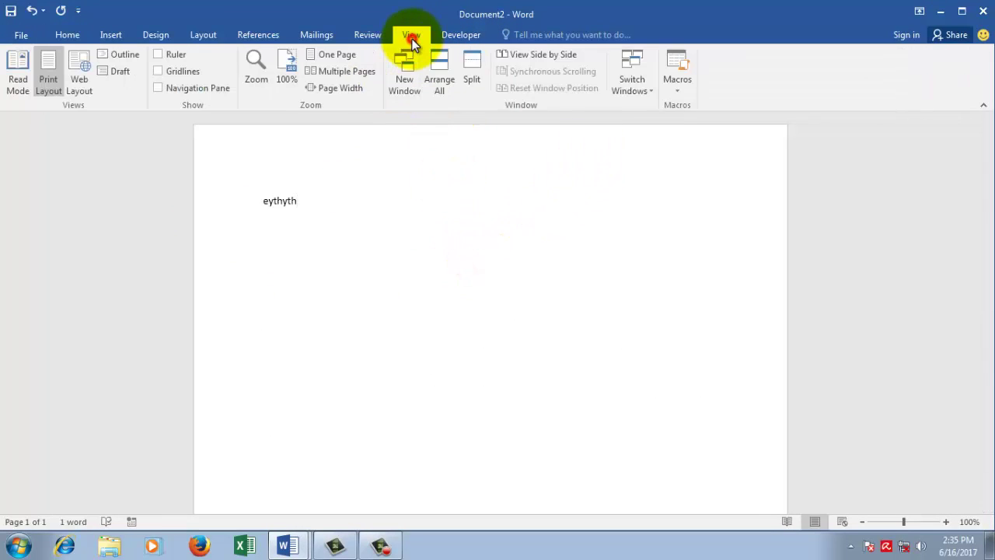
left_click(648, 87)
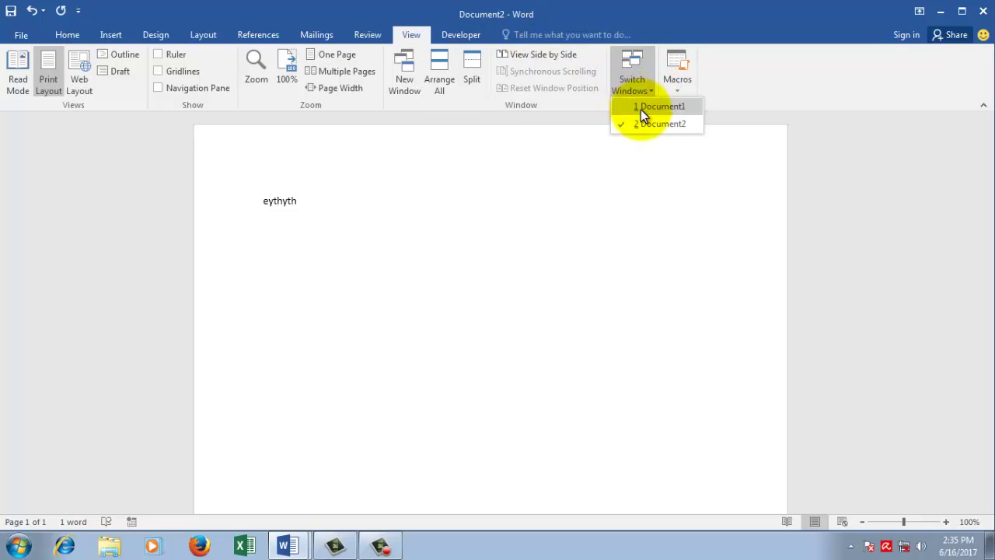
left_click(641, 108)
Step: Switch back to Document2 from the Switch Windows list
left_click(647, 92)
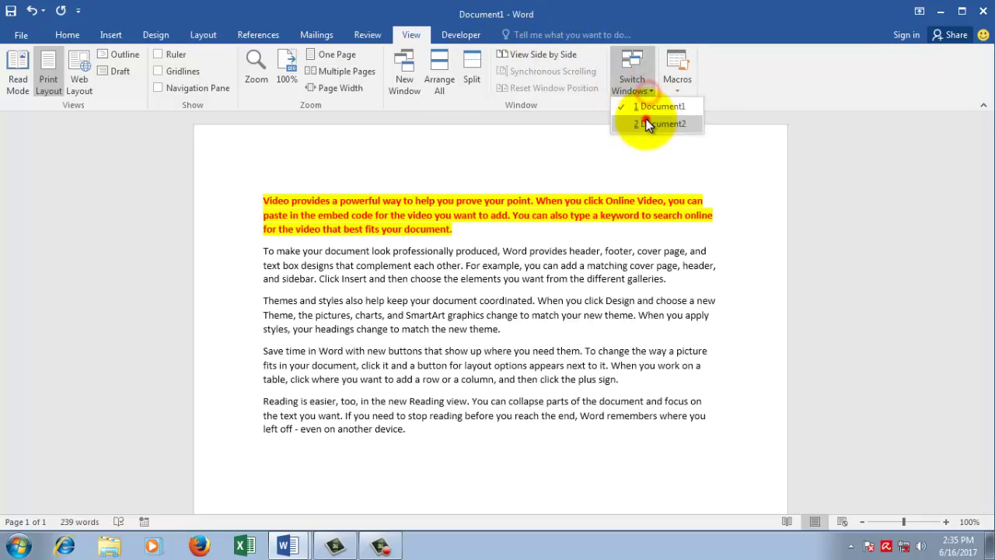
left_click(645, 123)
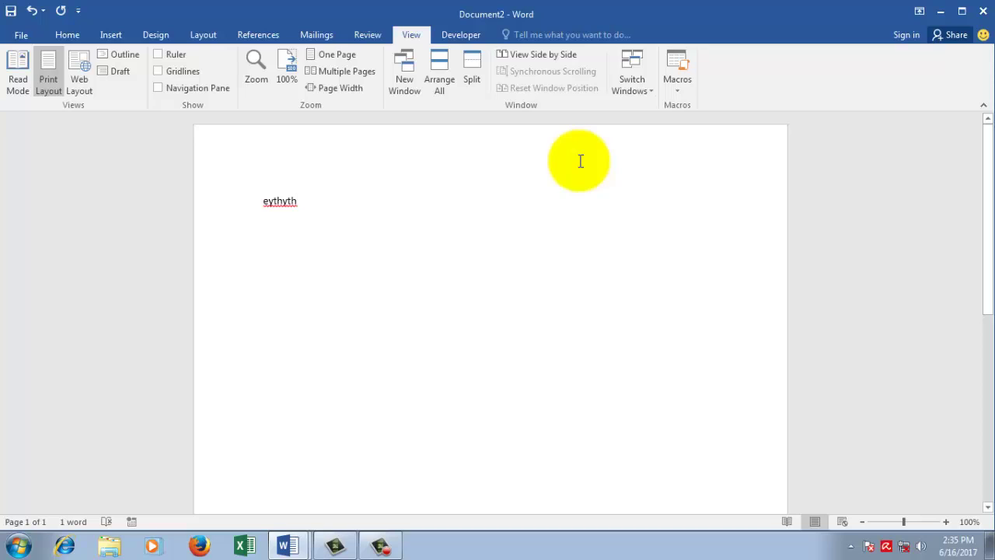
left_click(381, 545)
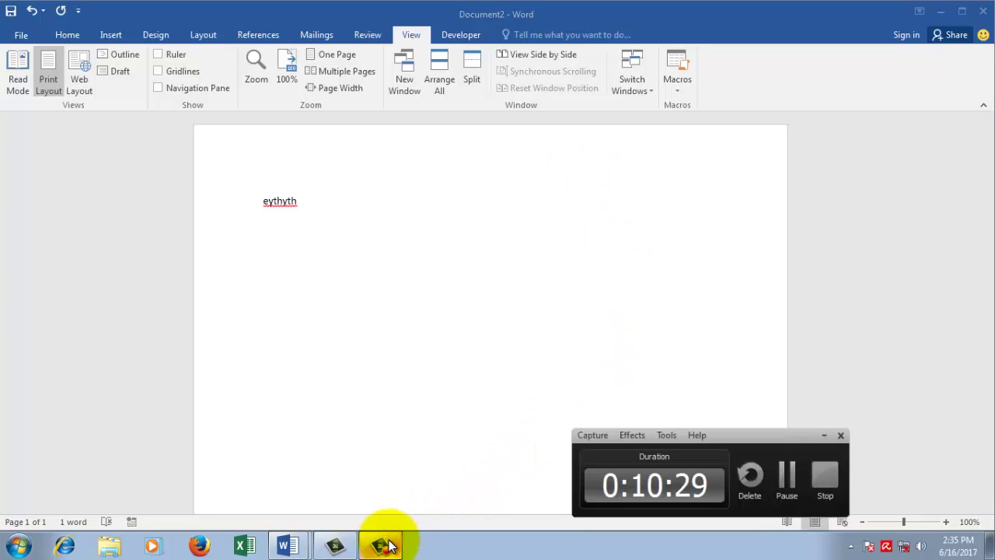
left_click(823, 436)
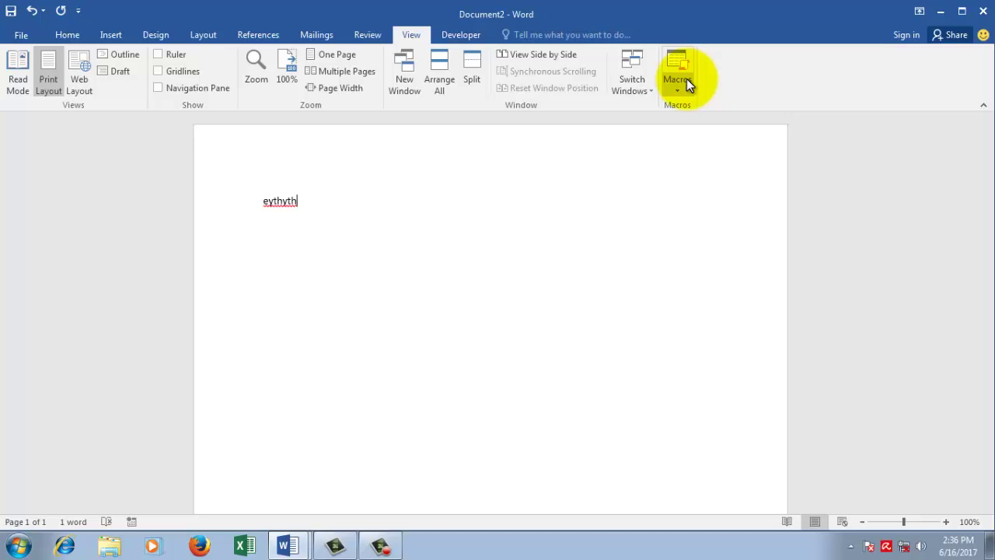
Step: Close Document2 and then Document1 with Don't Save for each, exiting Word
left_click(983, 12)
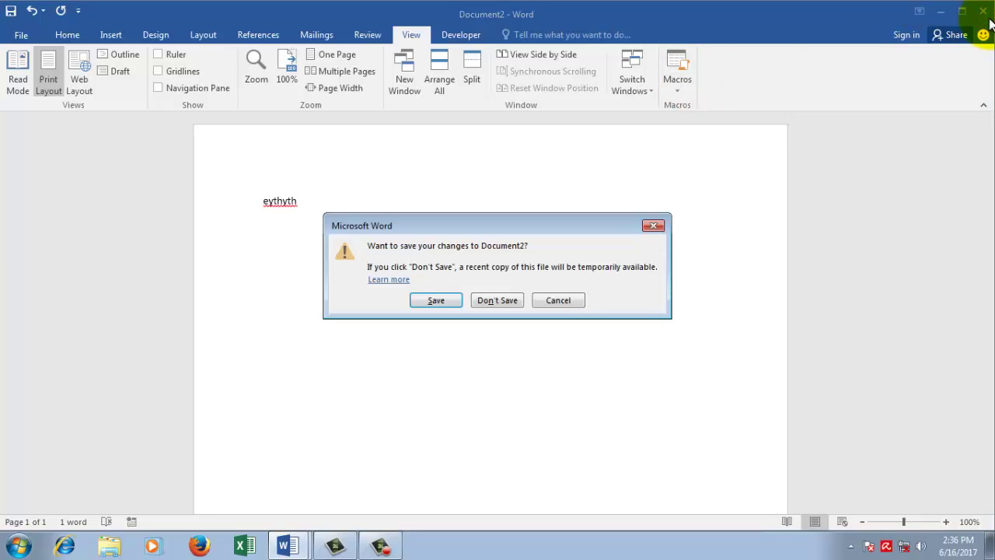
left_click(495, 300)
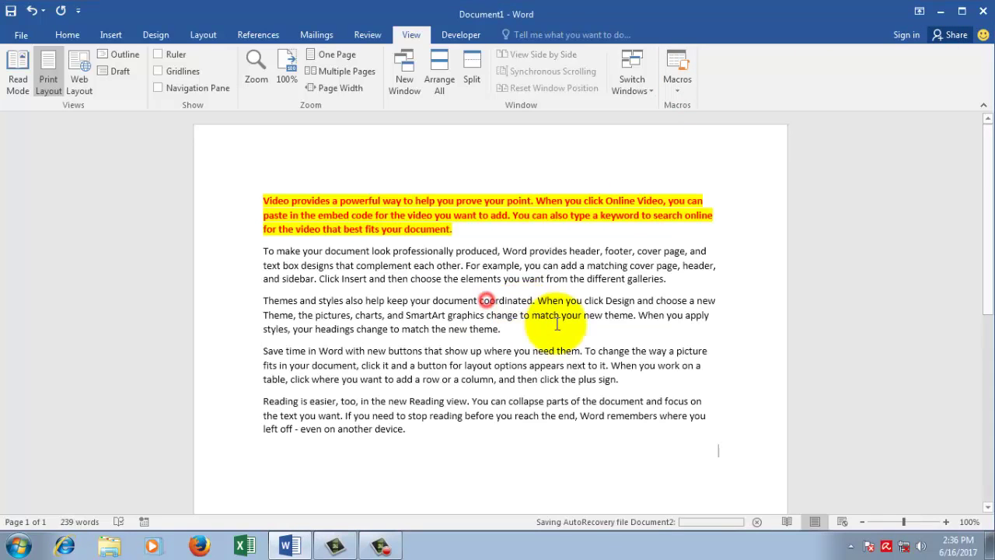
left_click(984, 12)
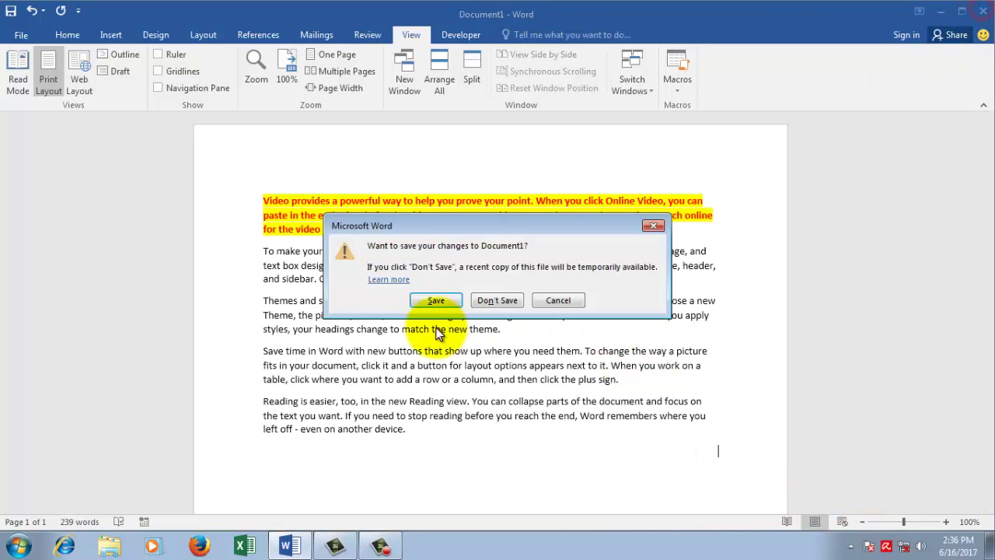
left_click(485, 302)
left_click(379, 545)
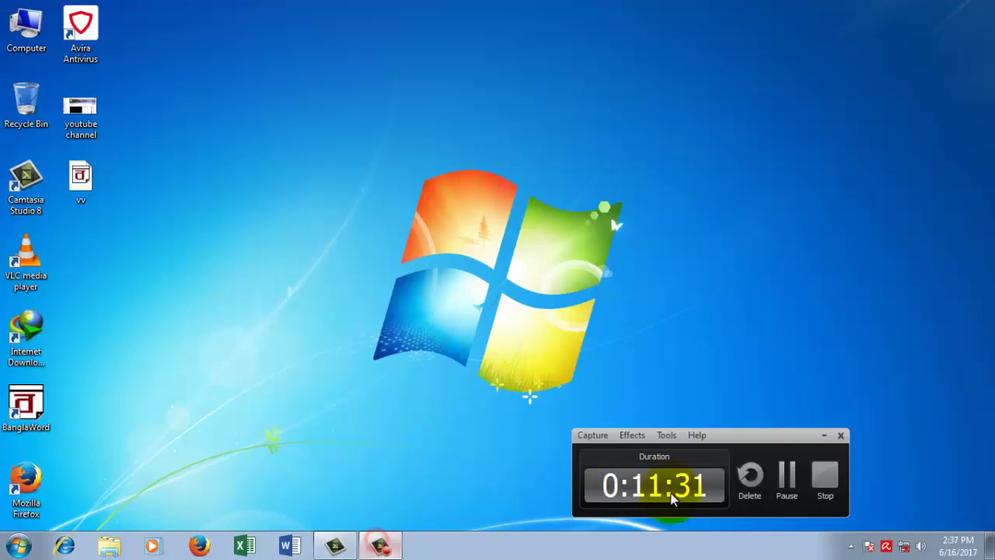